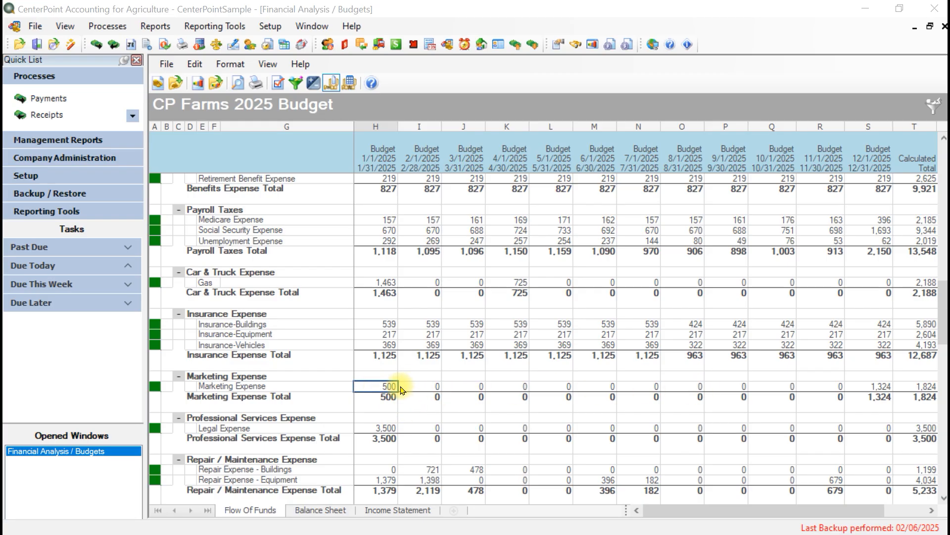
Step: Set the default entry mode to Use Account Entry Mode in the CP Farms 2025 Budget properties
click(167, 64)
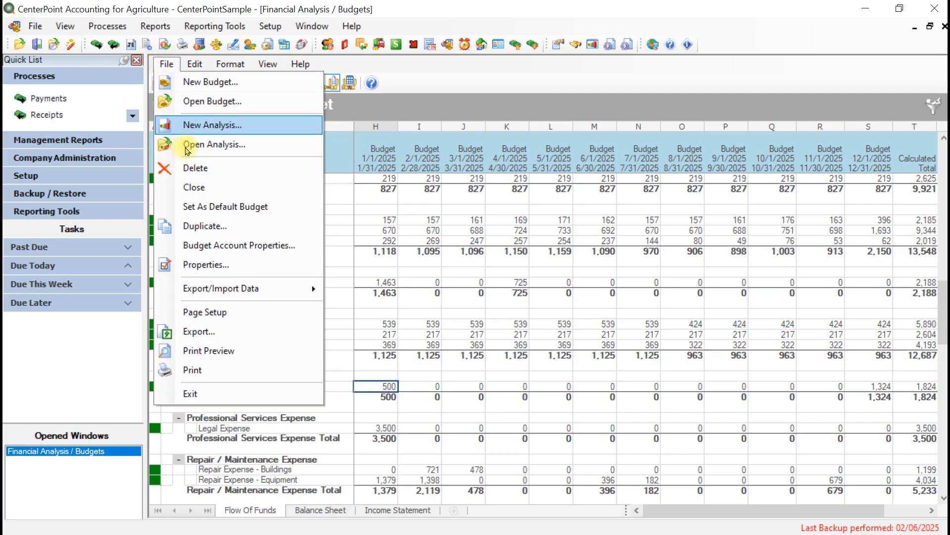
click(499, 77)
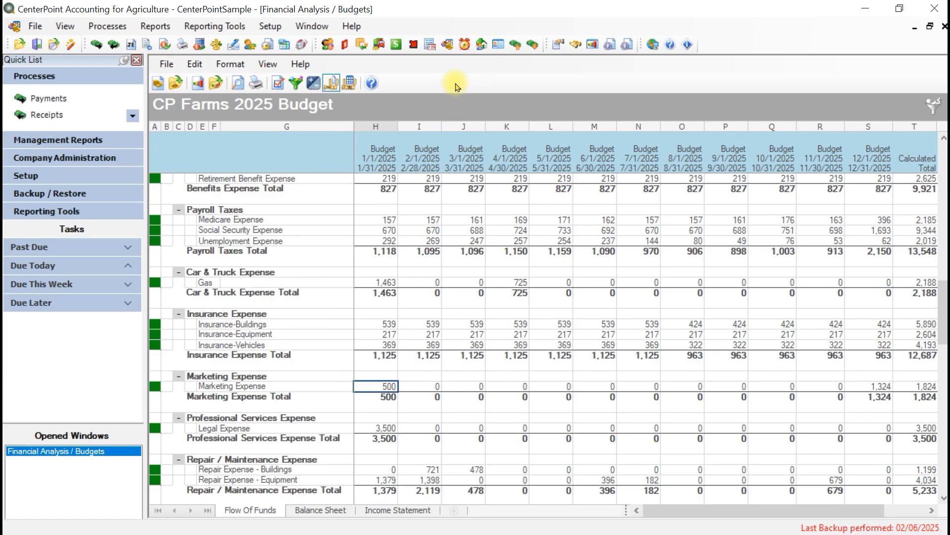
click(277, 84)
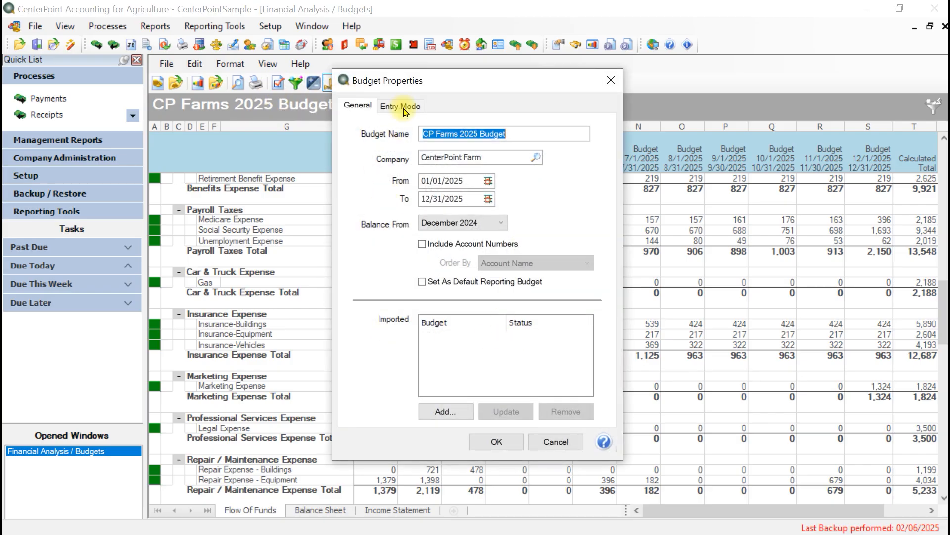
click(399, 105)
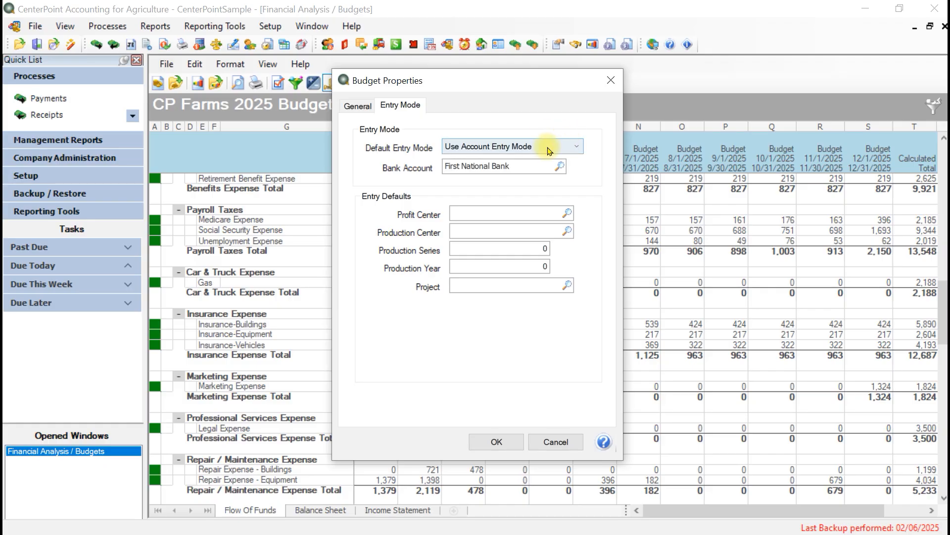
click(574, 147)
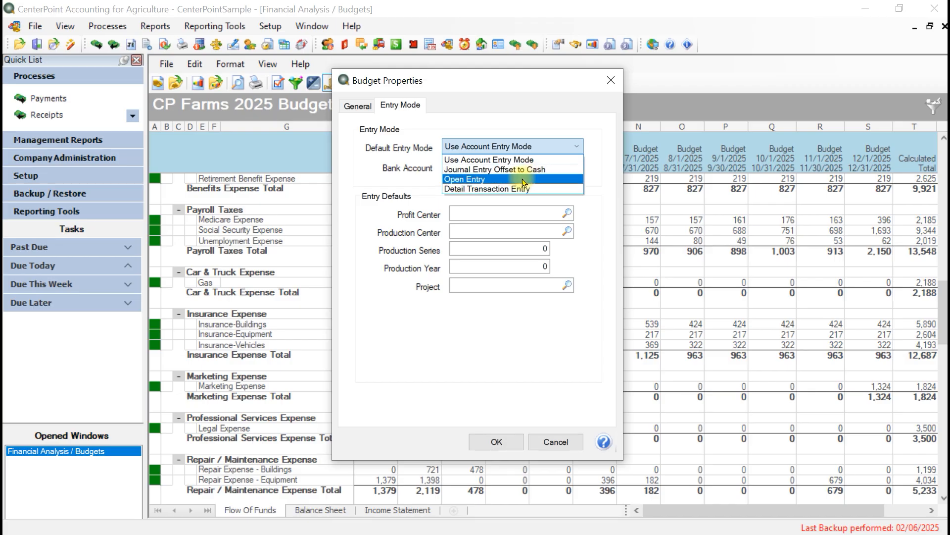
click(520, 159)
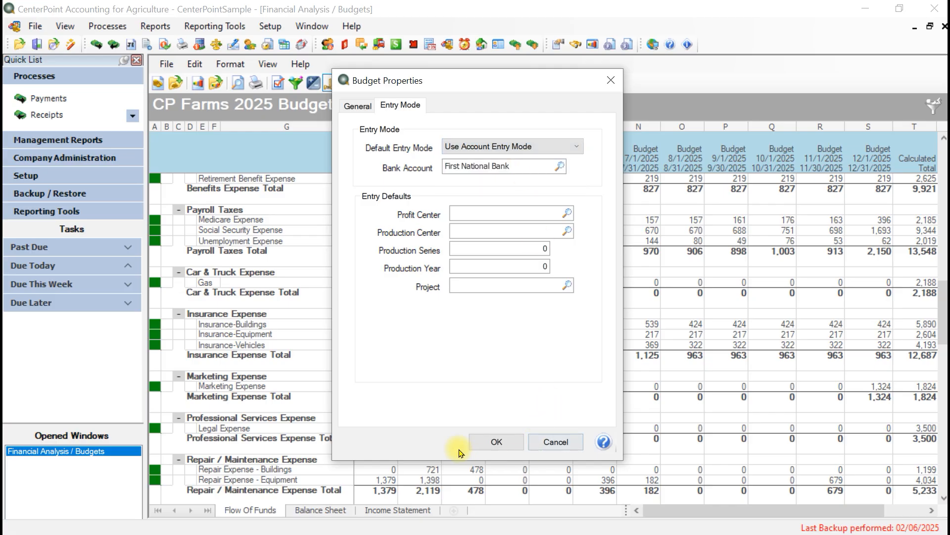
click(494, 442)
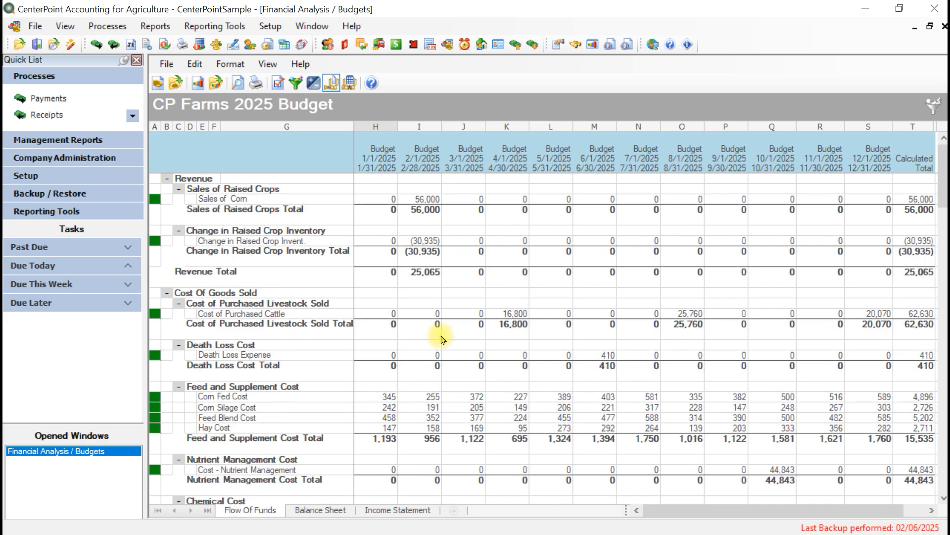
Step: Set the January budget amount for Marketing Expense to 600
scroll(464, 303, down, 7)
scroll(464, 303, down, 19)
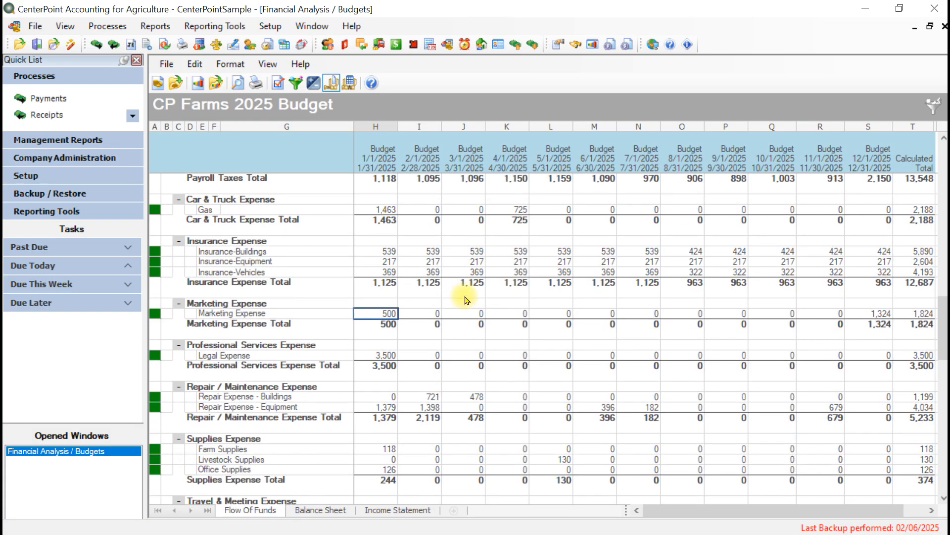
scroll(466, 300, down, 7)
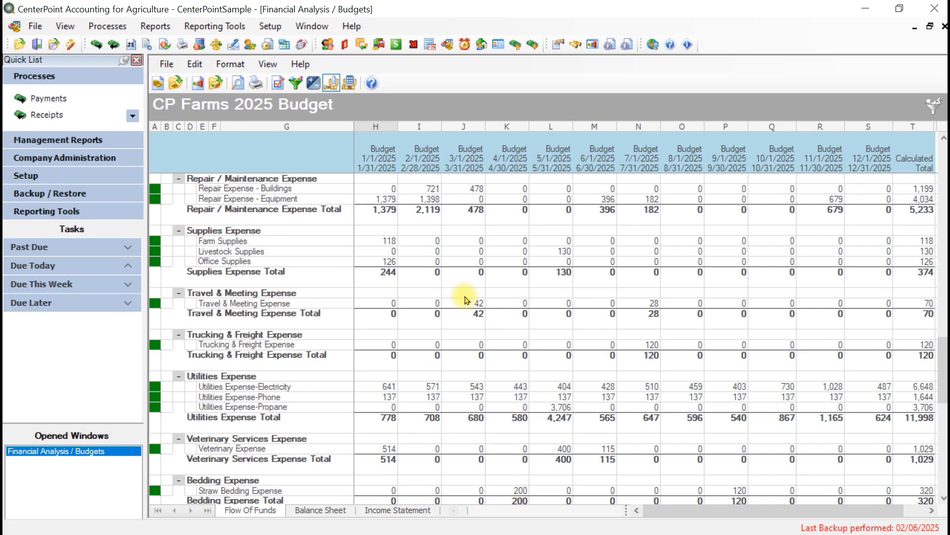
scroll(464, 300, up, 7)
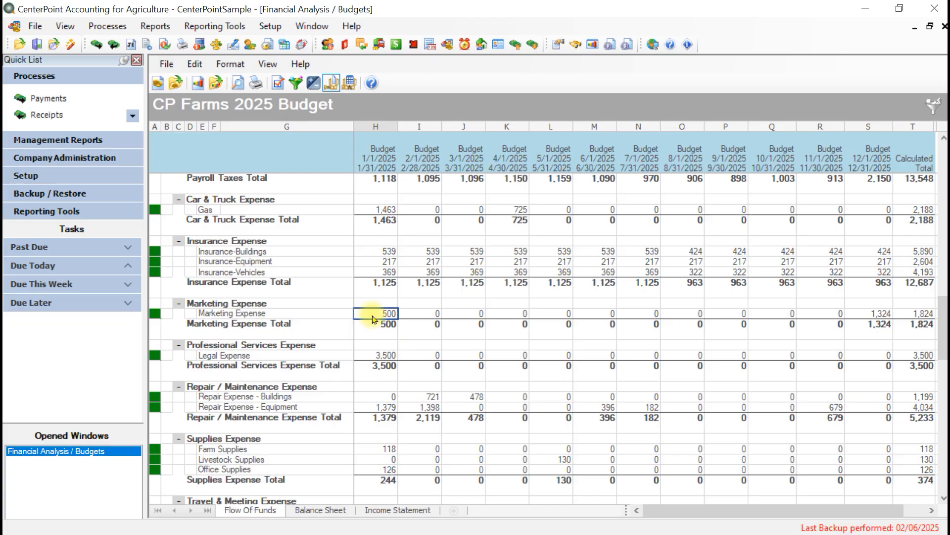
text(600)
key(Tab)
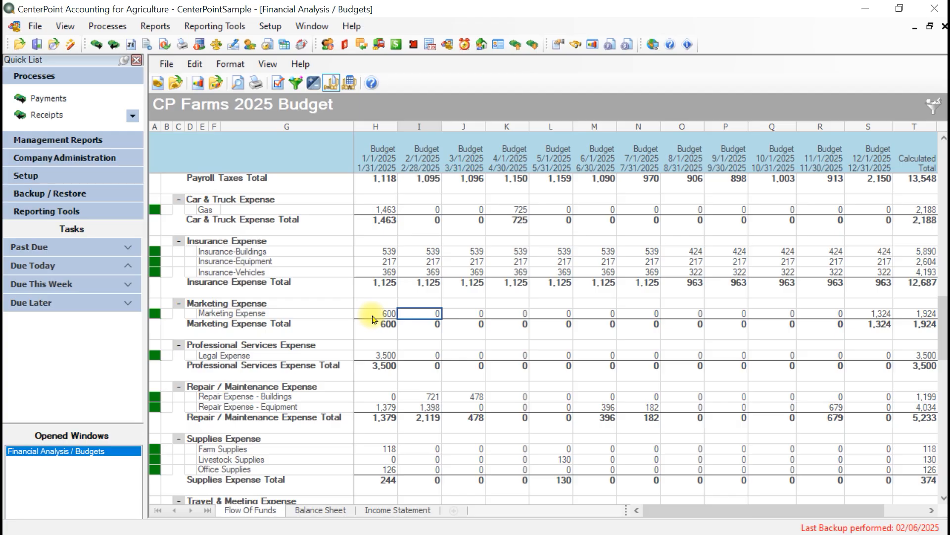
Step: Review the entry details behind the January Marketing Expense cell and close them
click(374, 314)
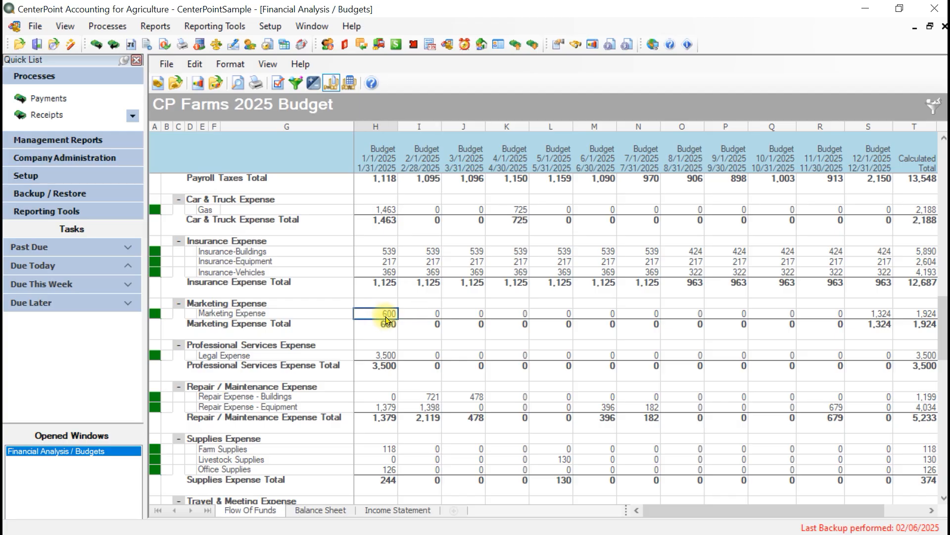
click(195, 67)
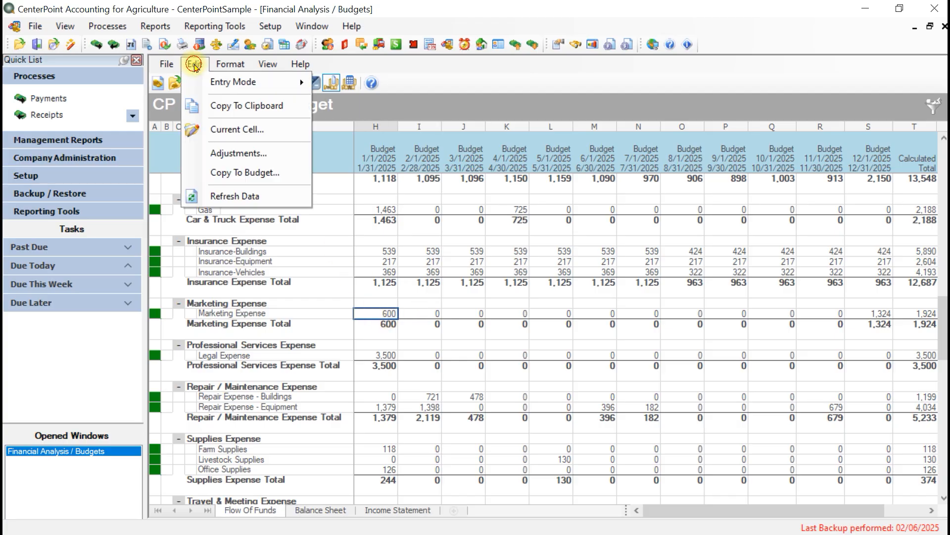
click(234, 131)
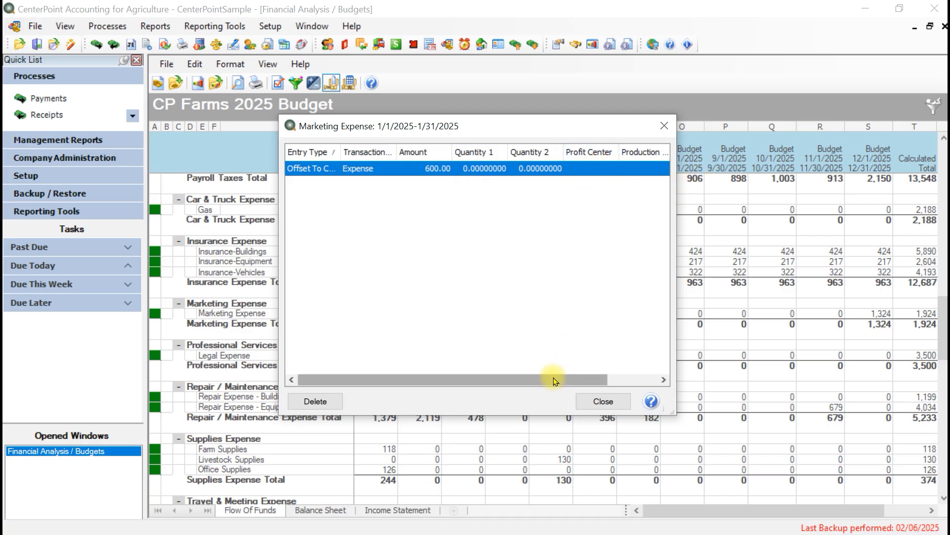
click(604, 401)
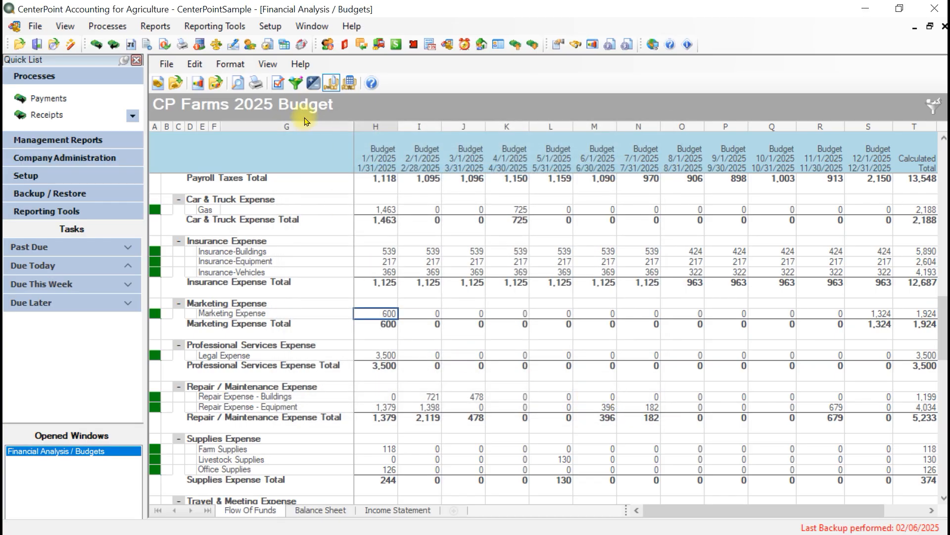
Step: Set Corn as the default profit center for entries in the budget properties
click(277, 84)
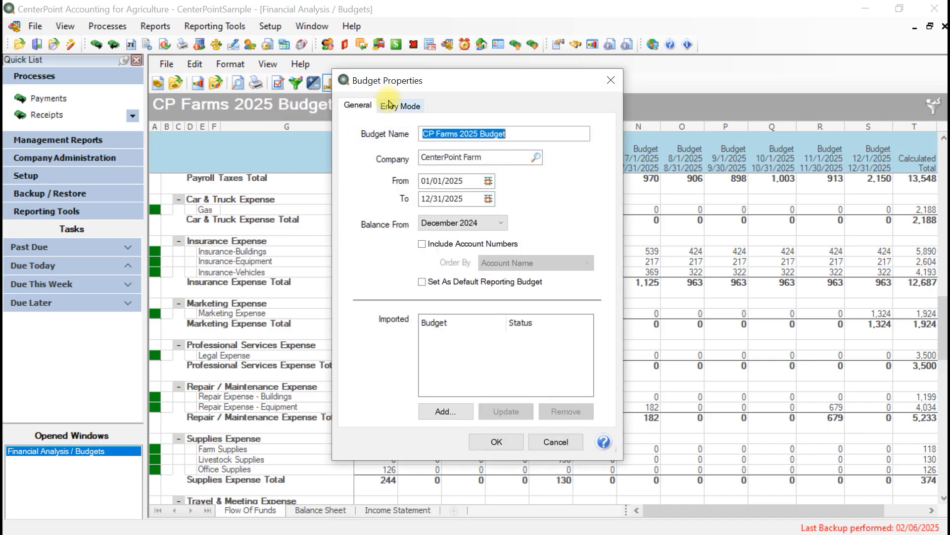
click(389, 104)
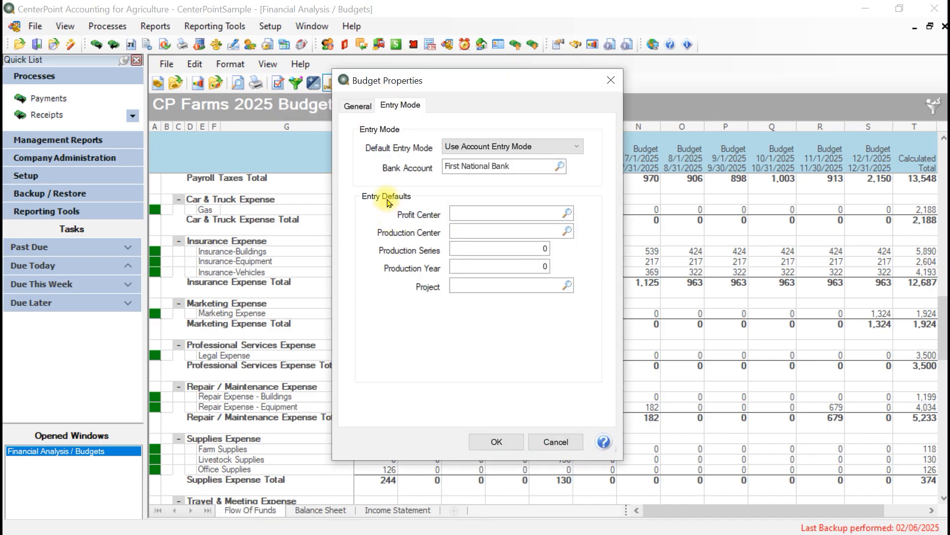
click(566, 213)
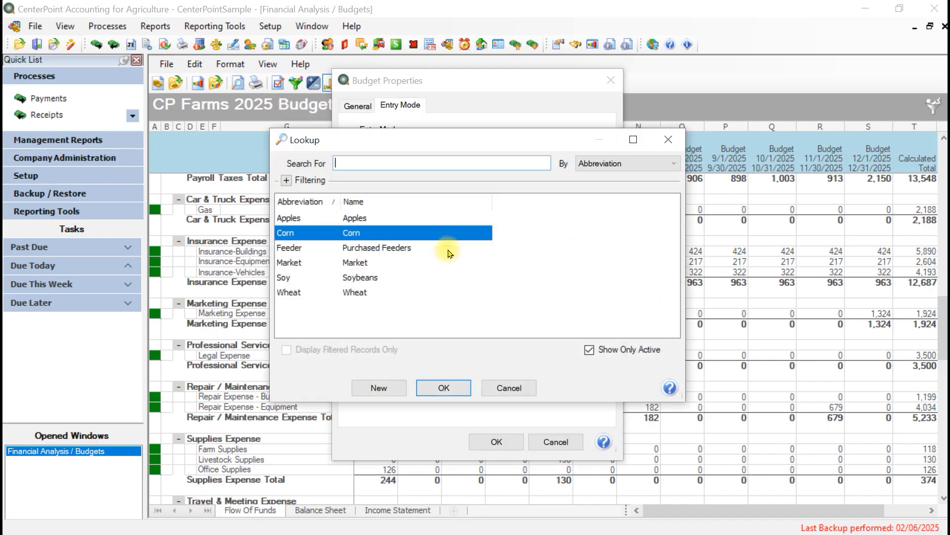
click(443, 388)
click(497, 441)
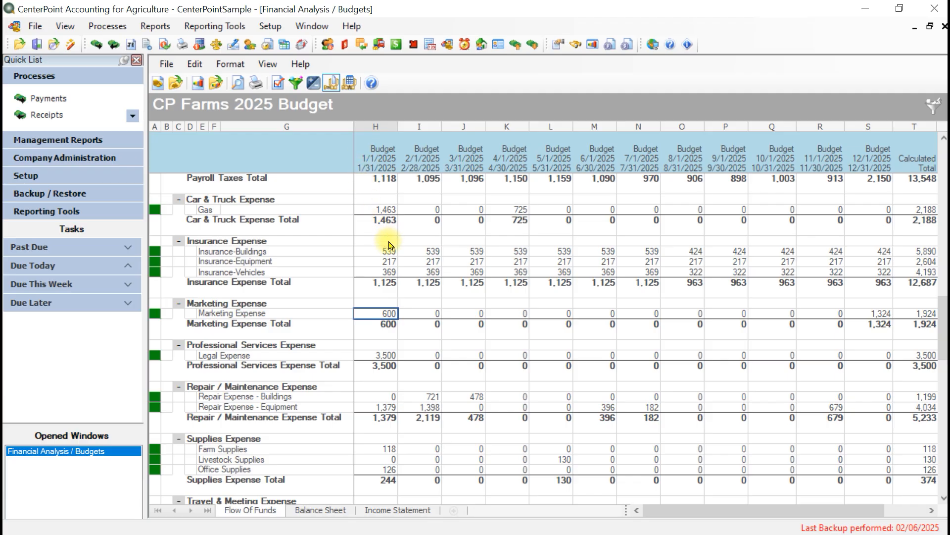
Step: Raise the January Marketing Expense budget to 700 with the Corn entry default active
scroll(390, 245, down, 4)
scroll(391, 245, down, 10)
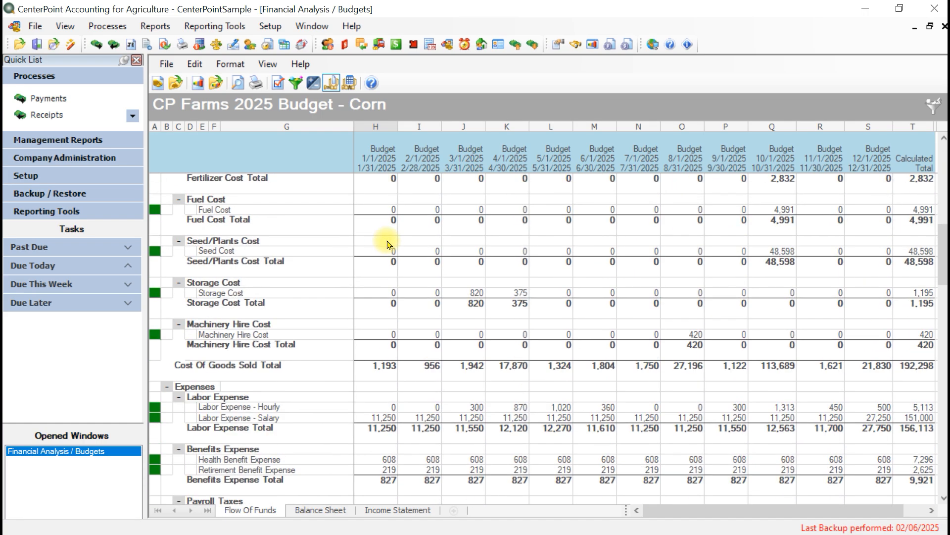
scroll(389, 244, down, 1)
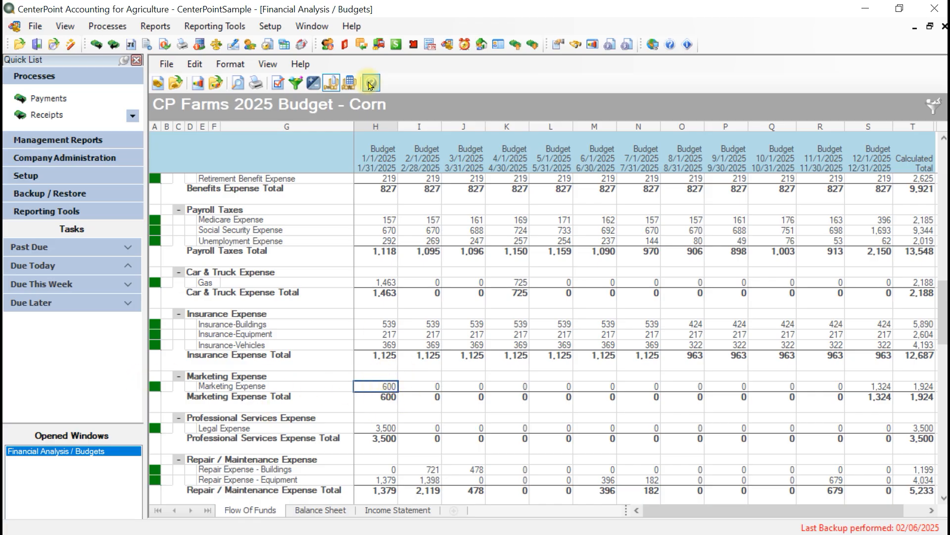
text(70)
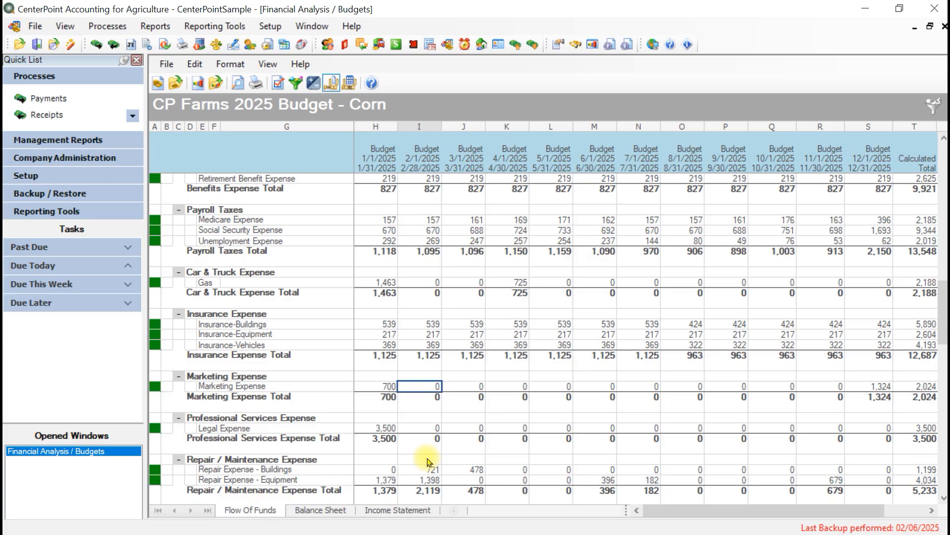
Step: Check how the January Marketing Expense amount is split by profit center in its cell details
click(384, 387)
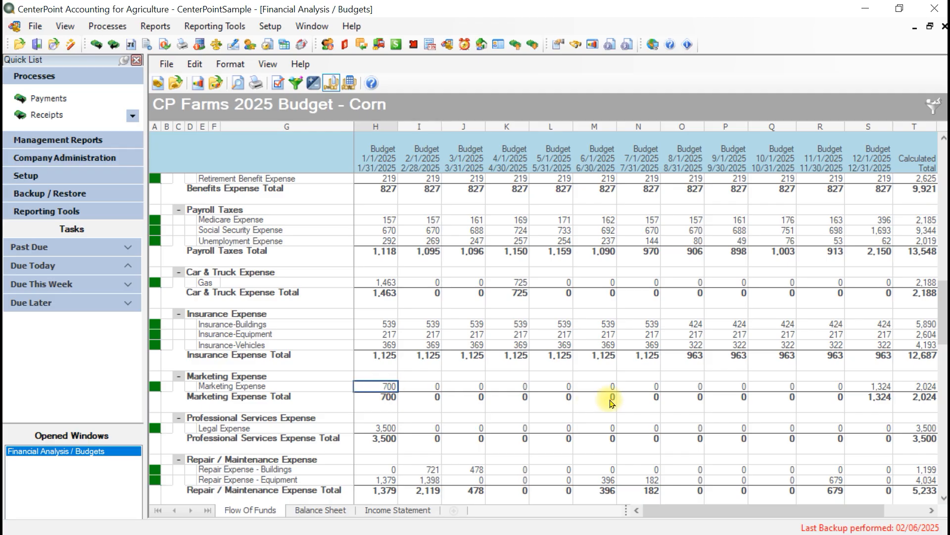
click(200, 66)
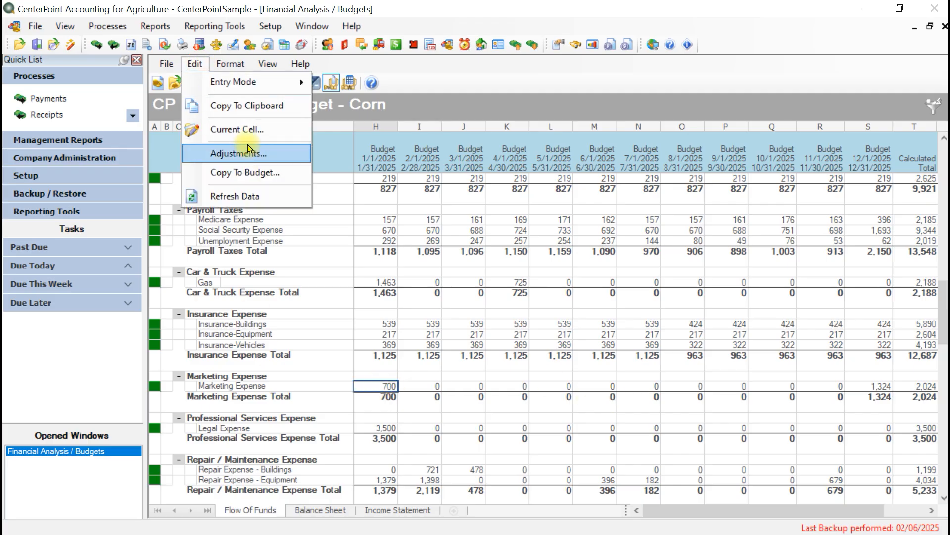
click(238, 130)
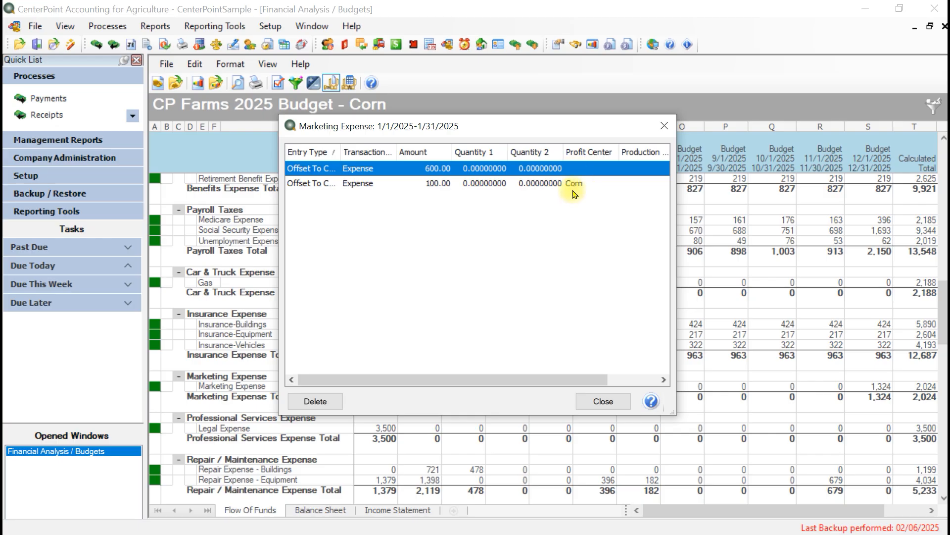
click(603, 401)
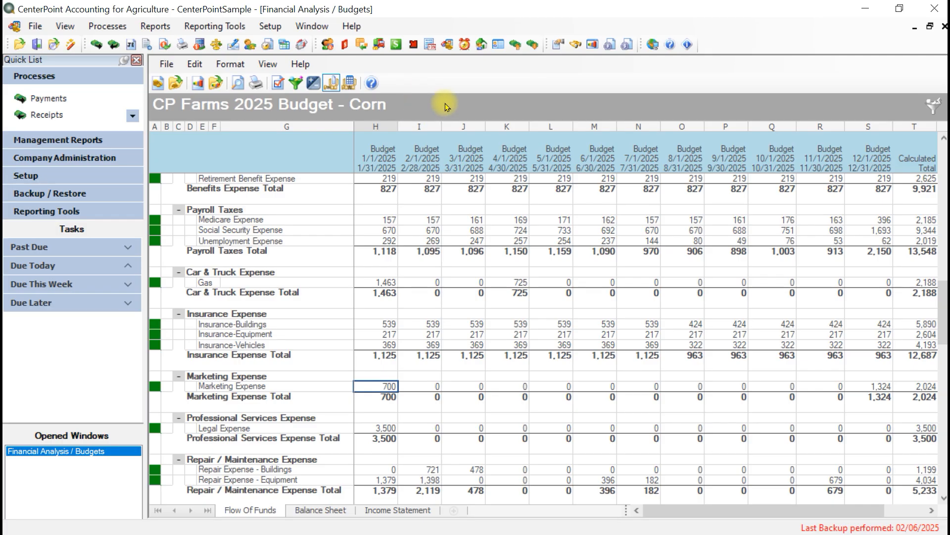
Step: Clear the default profit center from the budget's entry defaults
click(279, 84)
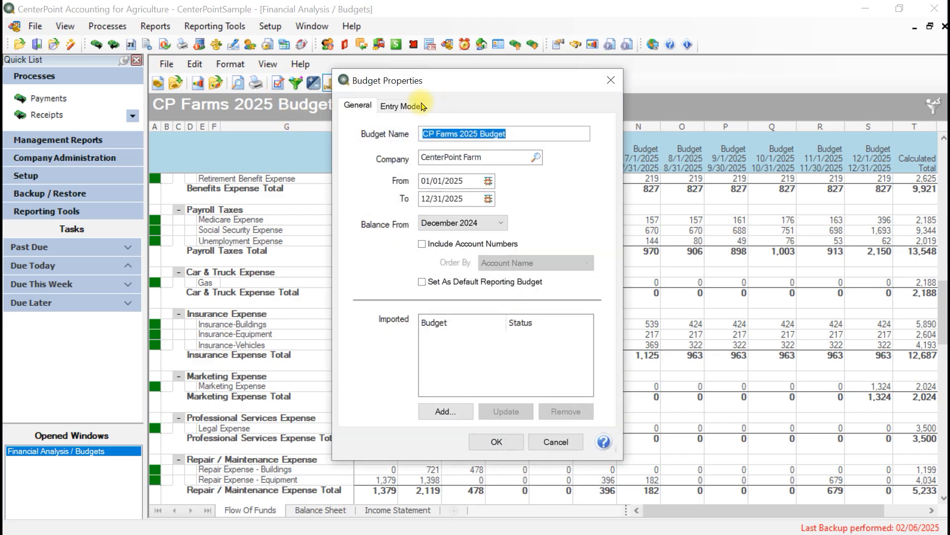
click(422, 106)
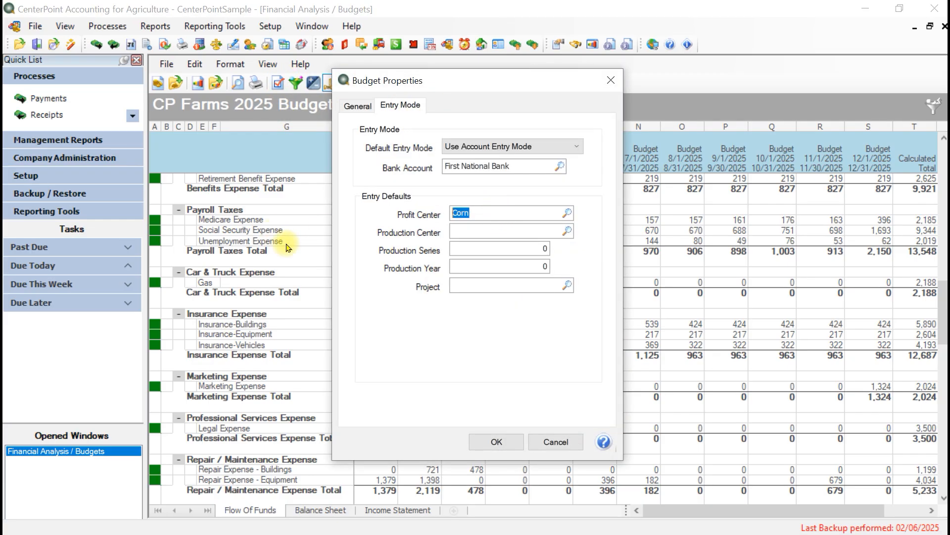
key(Delete)
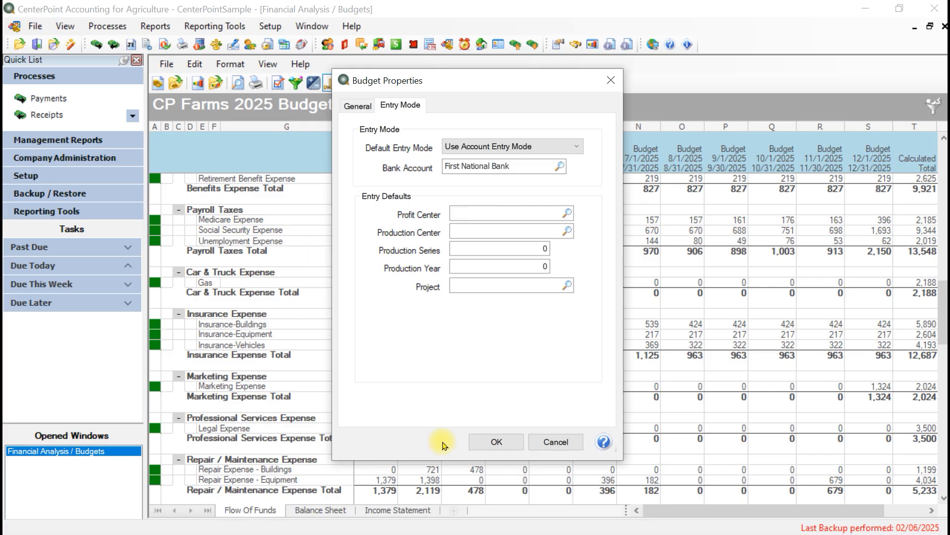
click(497, 442)
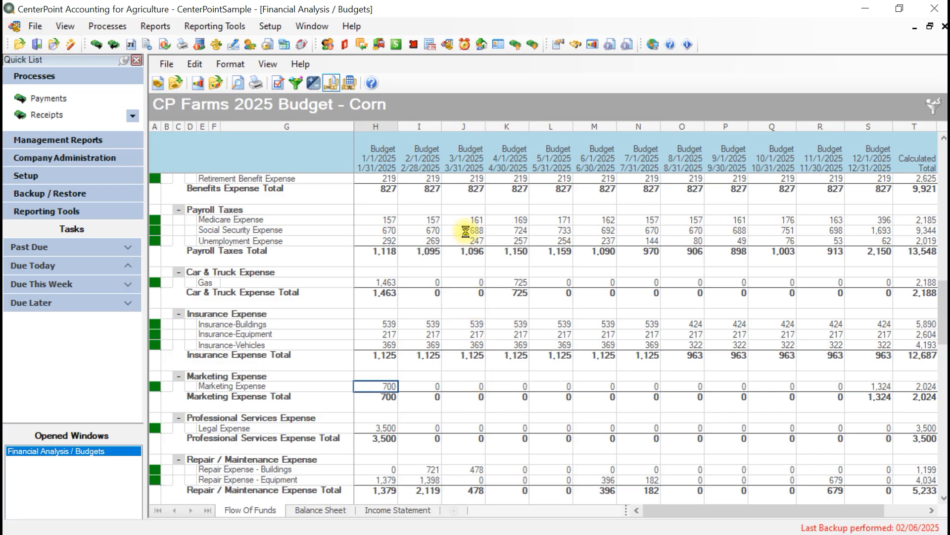
Step: Review the profit center entries that make up the January Insurance-Buildings cell and close them
scroll(452, 233, down, 12)
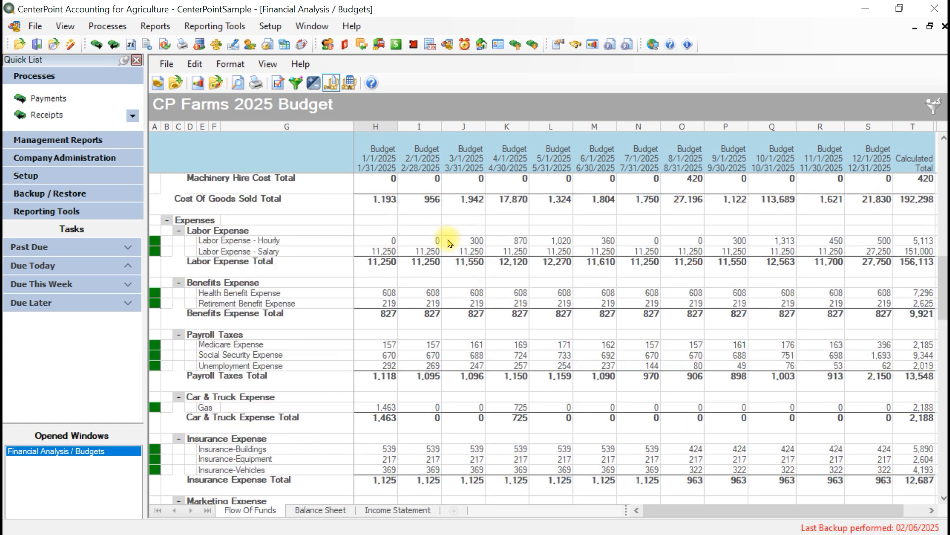
scroll(450, 242, down, 4)
click(385, 327)
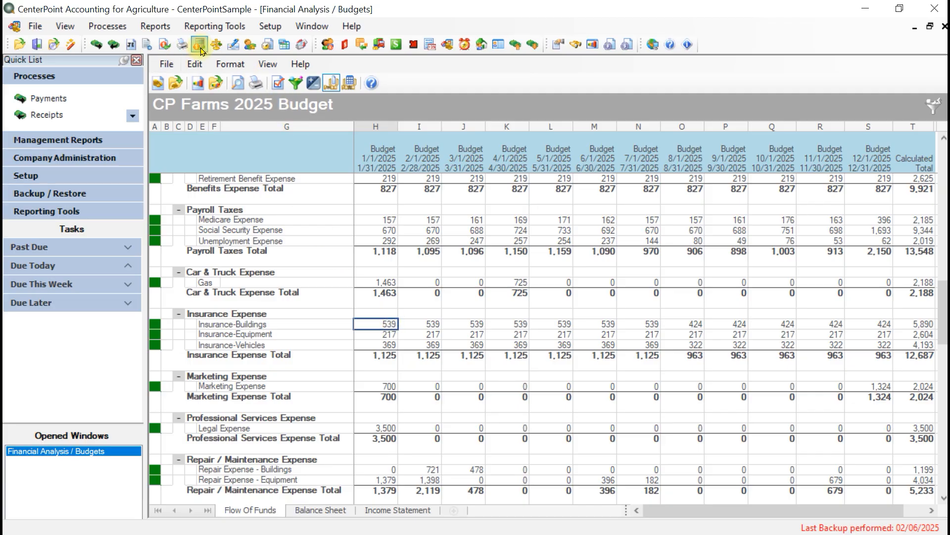
click(194, 63)
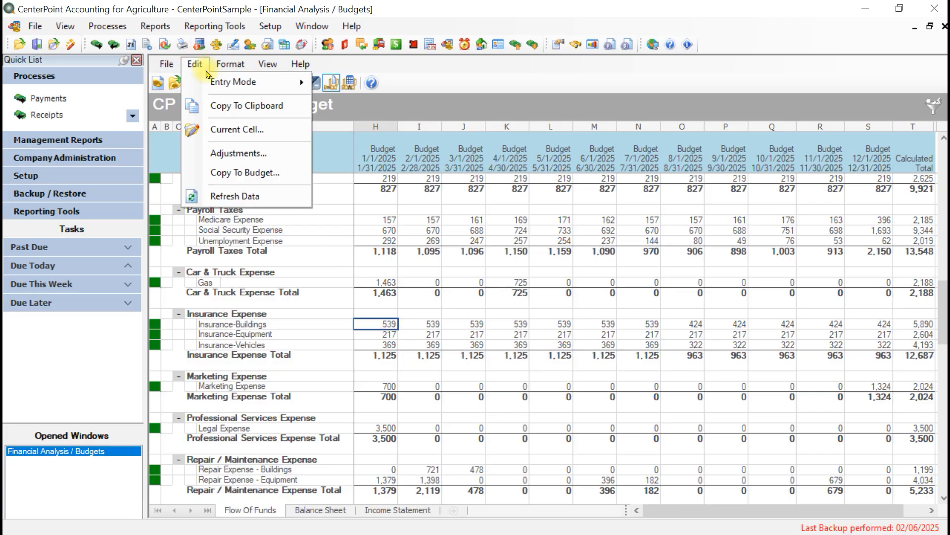
click(246, 129)
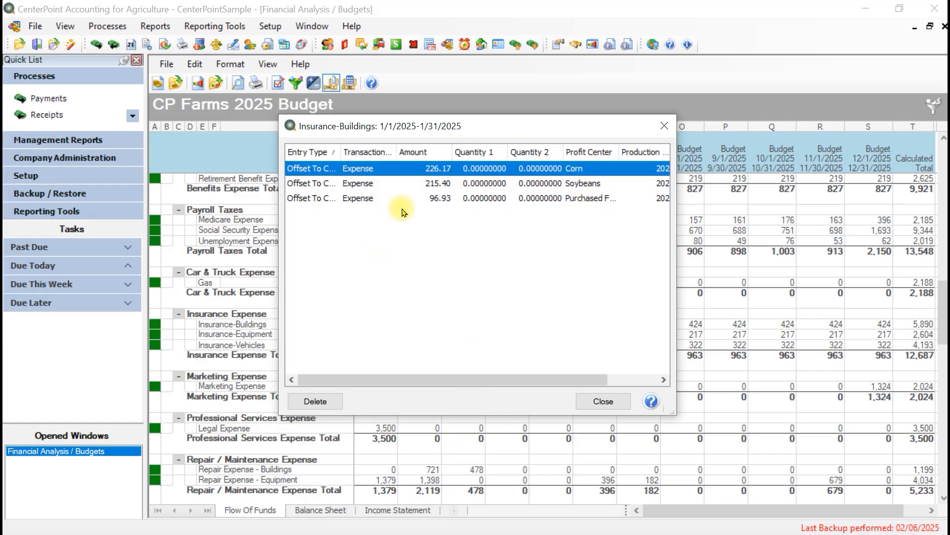
click(601, 401)
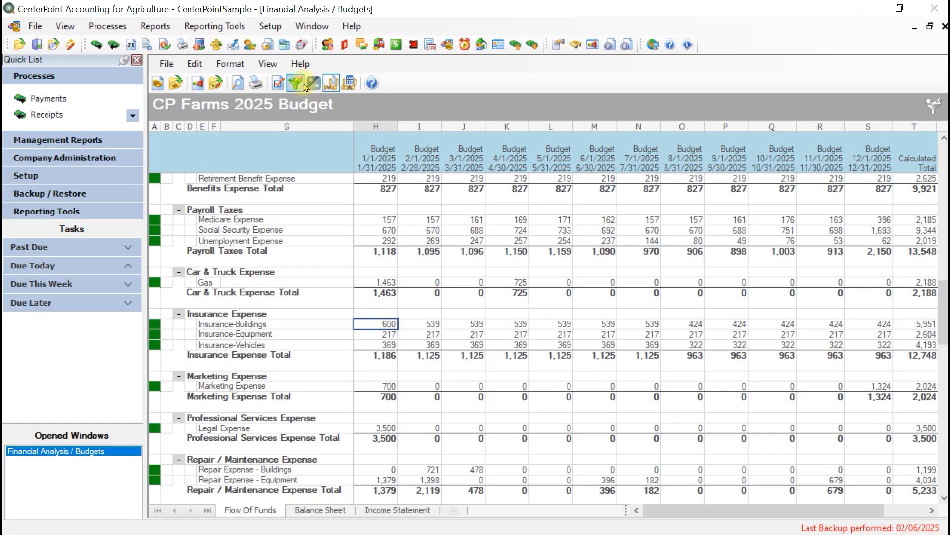
Step: Recheck the January Insurance-Buildings cell details for the entry that has no profit center, and close them
click(195, 65)
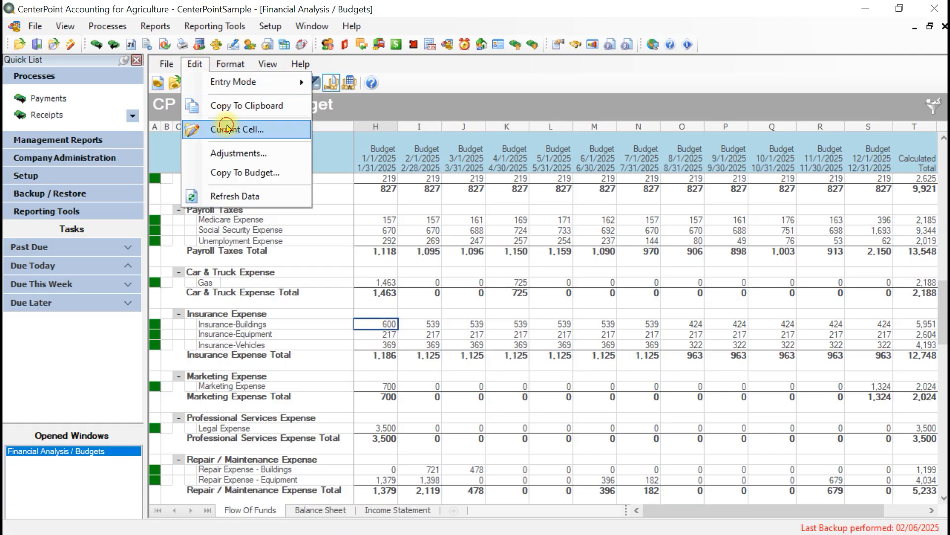
click(227, 128)
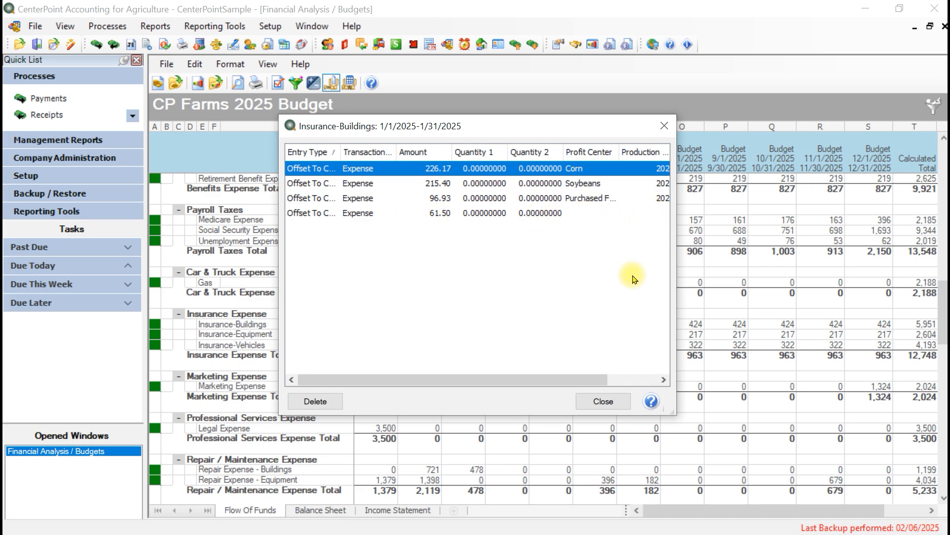
click(614, 403)
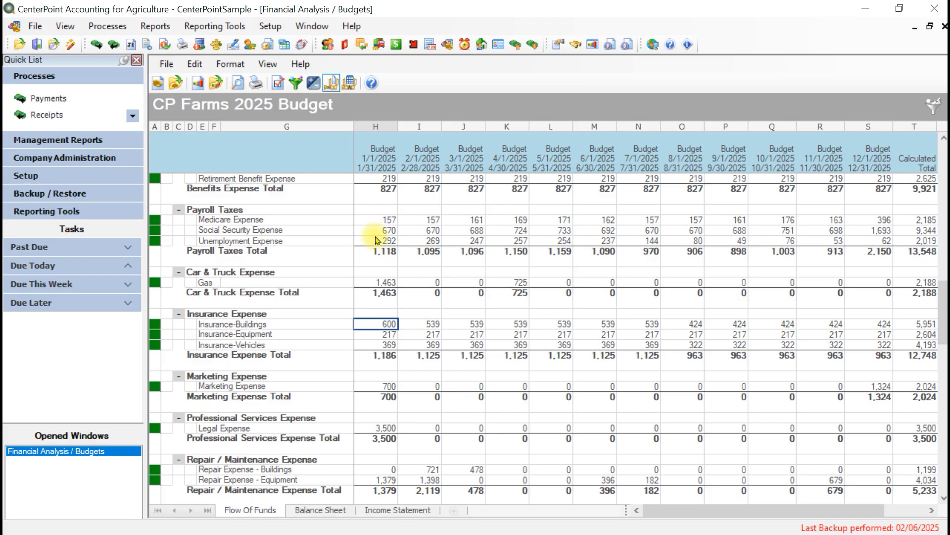
Step: Open the budget adjustments for Insurance-Buildings and show the production detail, examining the adjustable January amounts by profit center
click(195, 66)
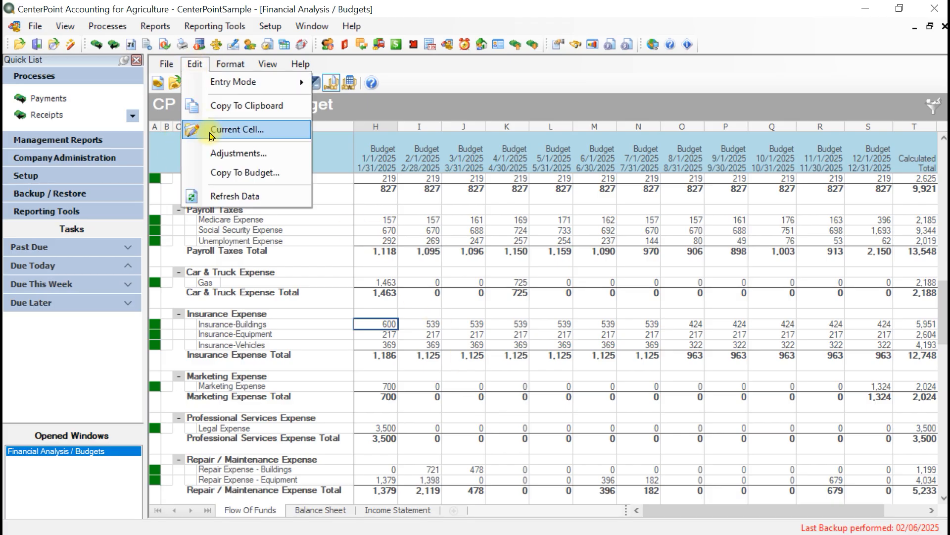
click(237, 153)
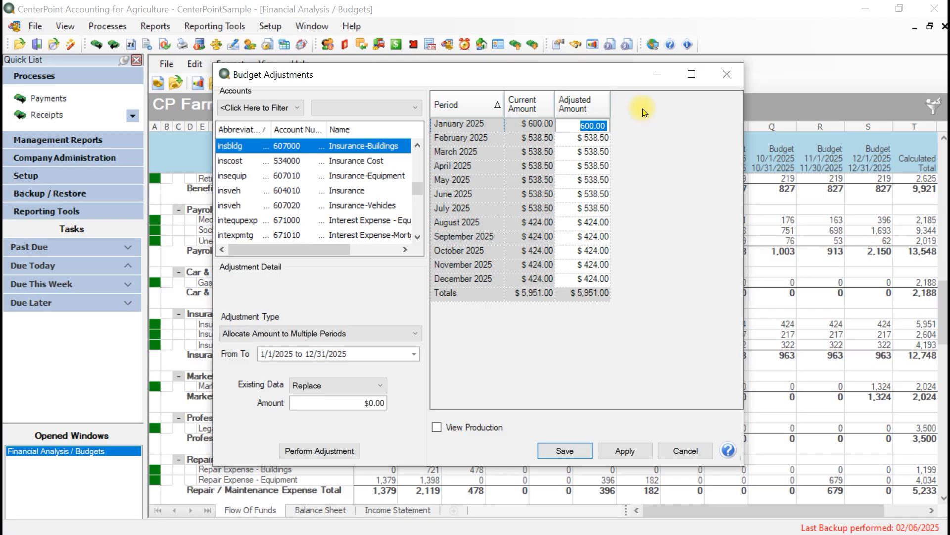
click(437, 427)
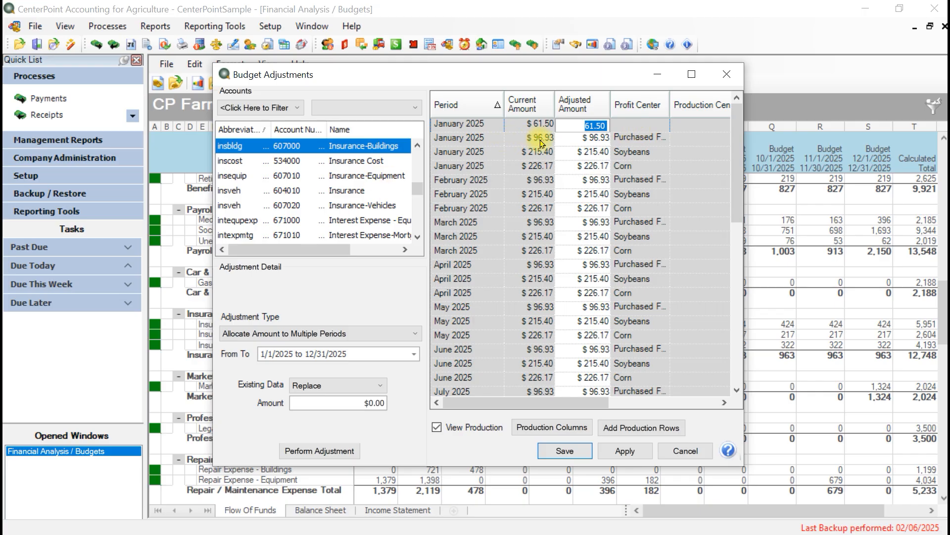
click(581, 140)
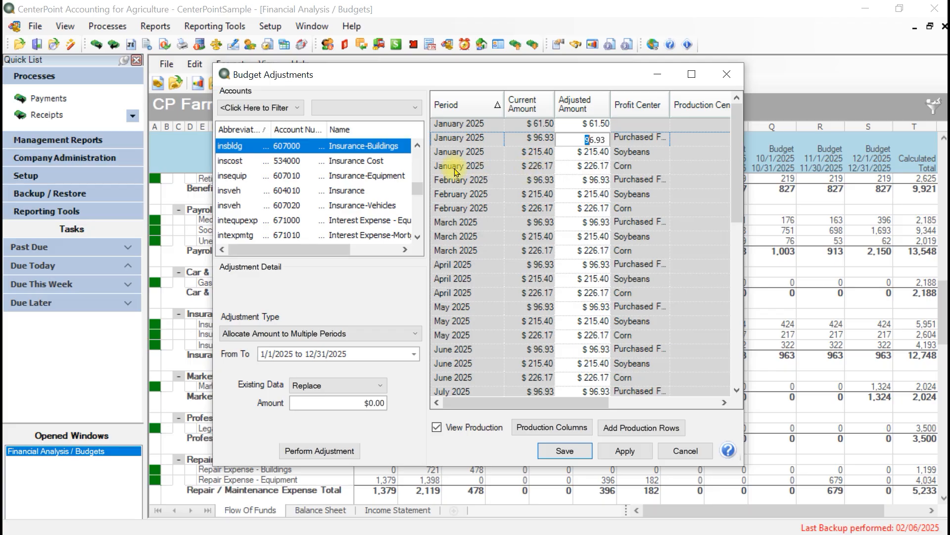
click(566, 167)
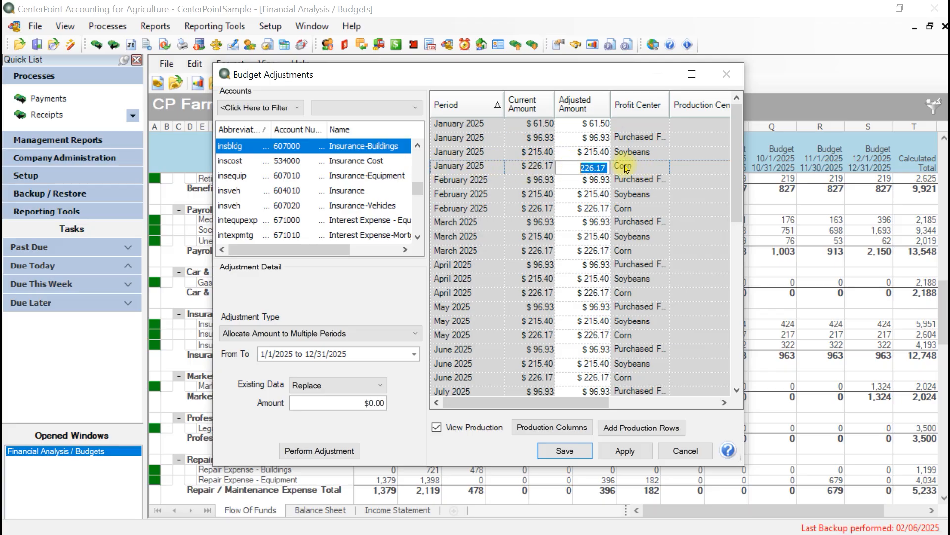
Step: Add production rows for the Apples profit center to the Insurance-Buildings adjustments
click(642, 427)
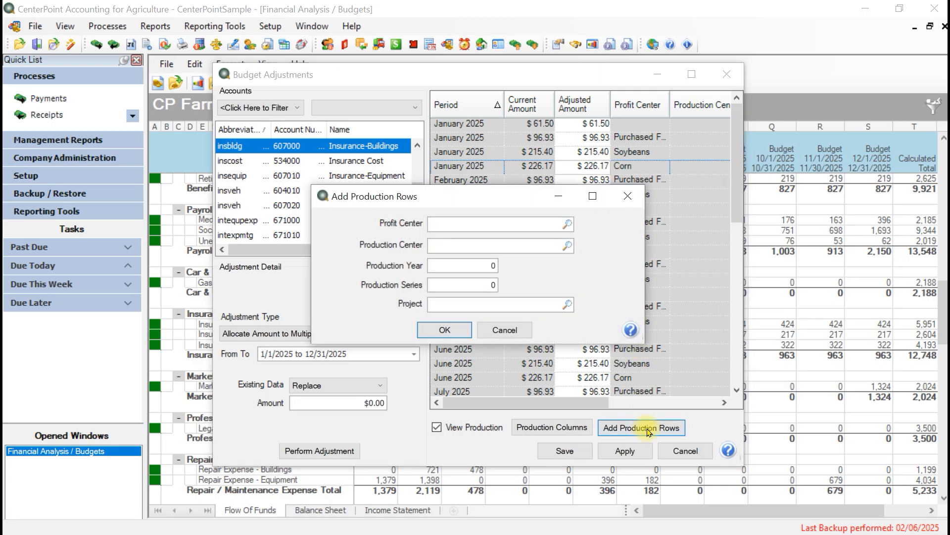
click(567, 224)
click(369, 234)
click(356, 219)
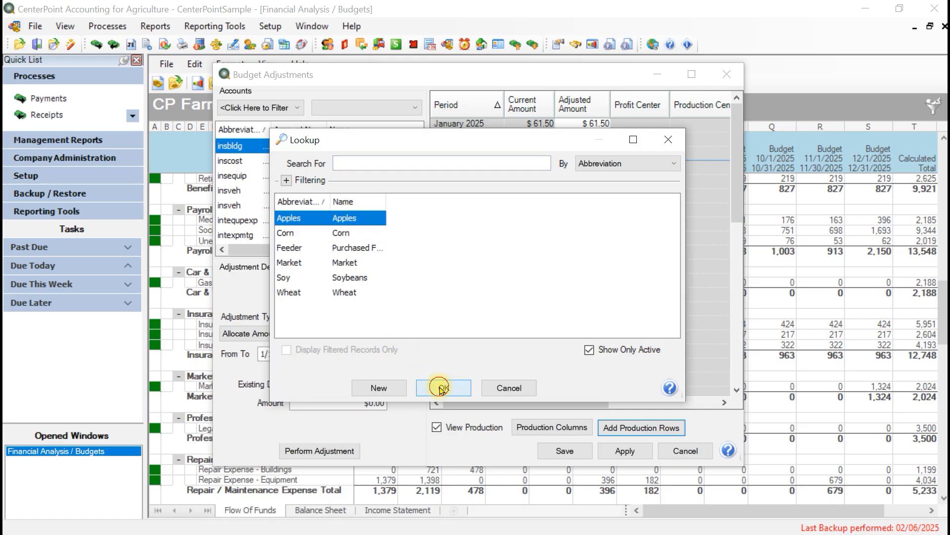
click(442, 387)
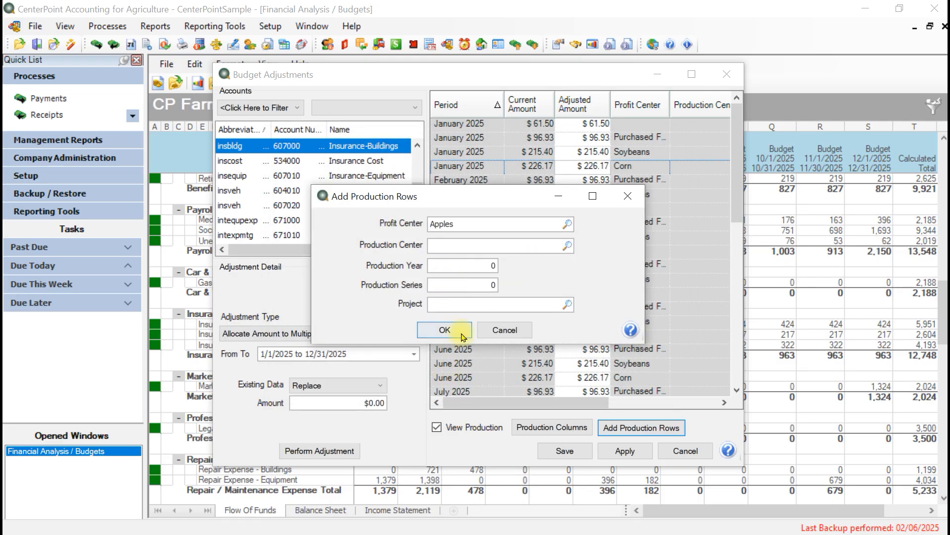
click(454, 330)
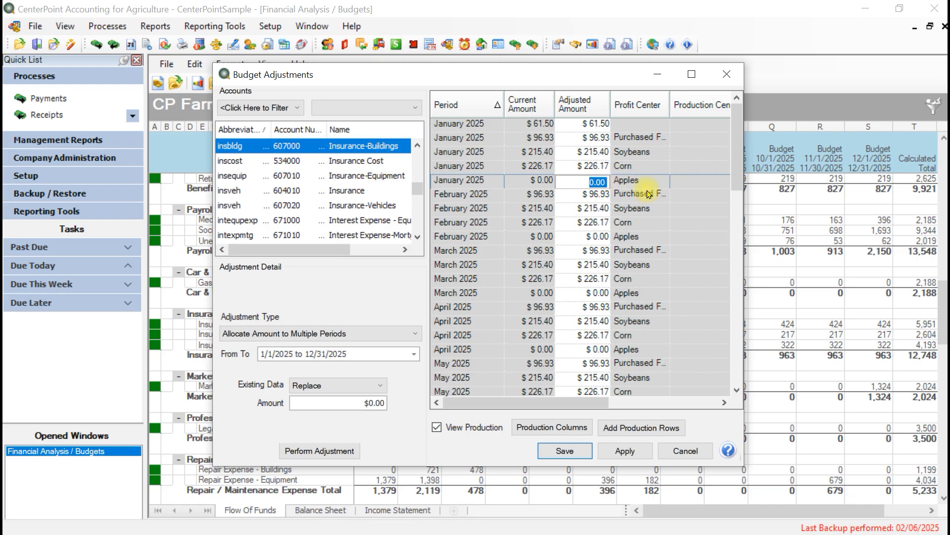
Step: Set January's adjusted amount to 61.50 for Apples and 0 for the row without a profit center, and save the adjustments
text(61.50)
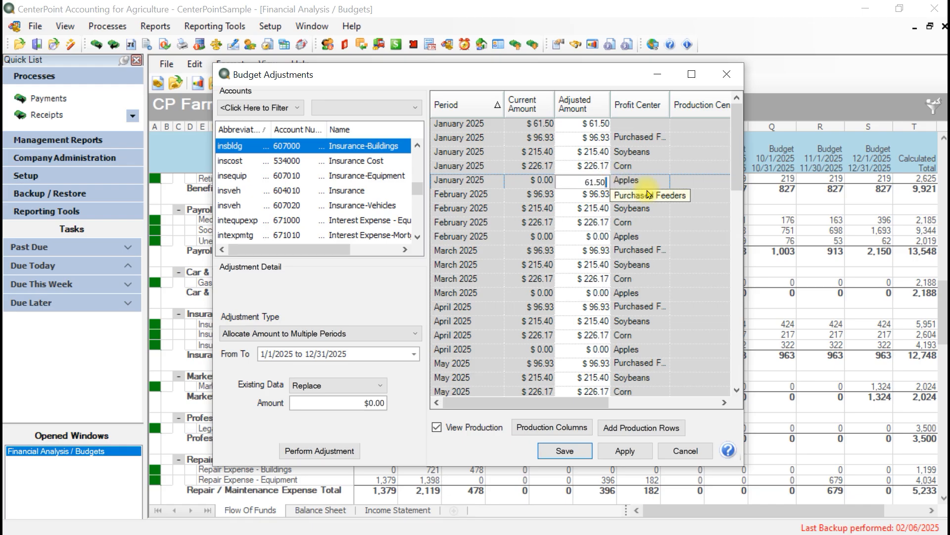
click(578, 123)
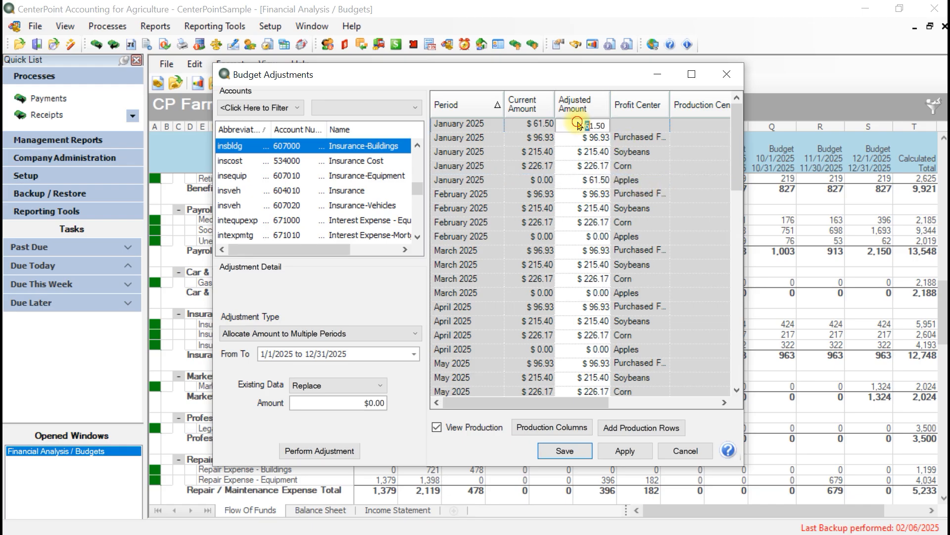
drag(577, 121, 678, 128)
text(0)
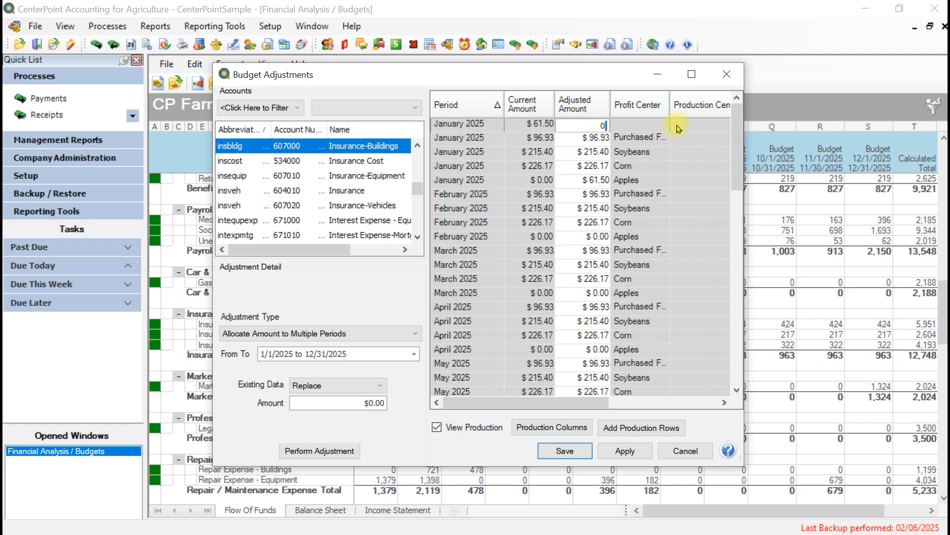
key(Return)
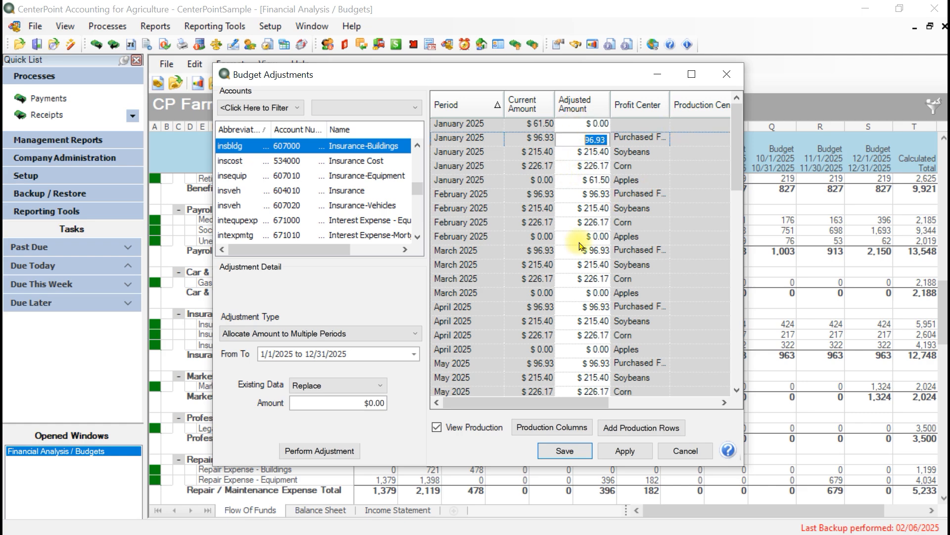
click(566, 452)
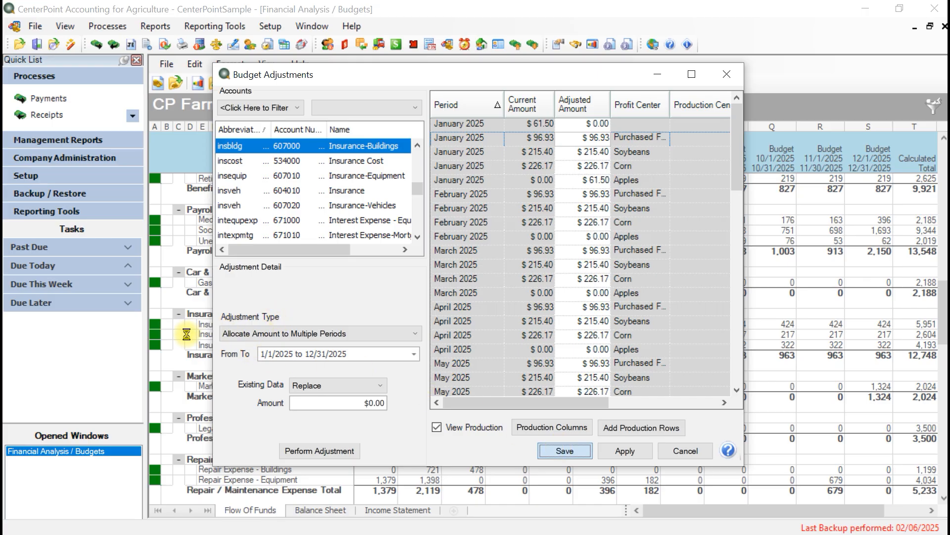
Step: Verify in the January Insurance-Buildings cell details that the unassigned amount has moved to Apples, and close them
scroll(450, 286, down, 10)
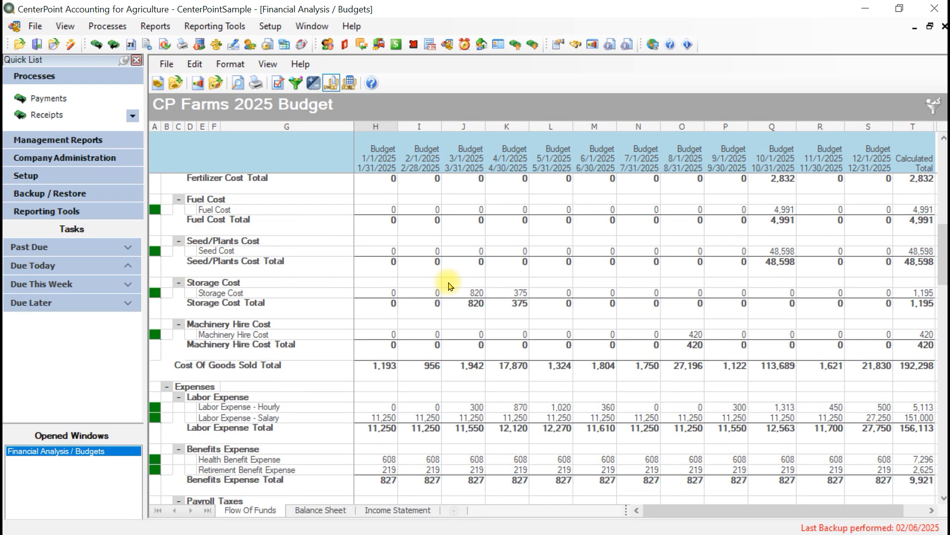
scroll(450, 286, down, 7)
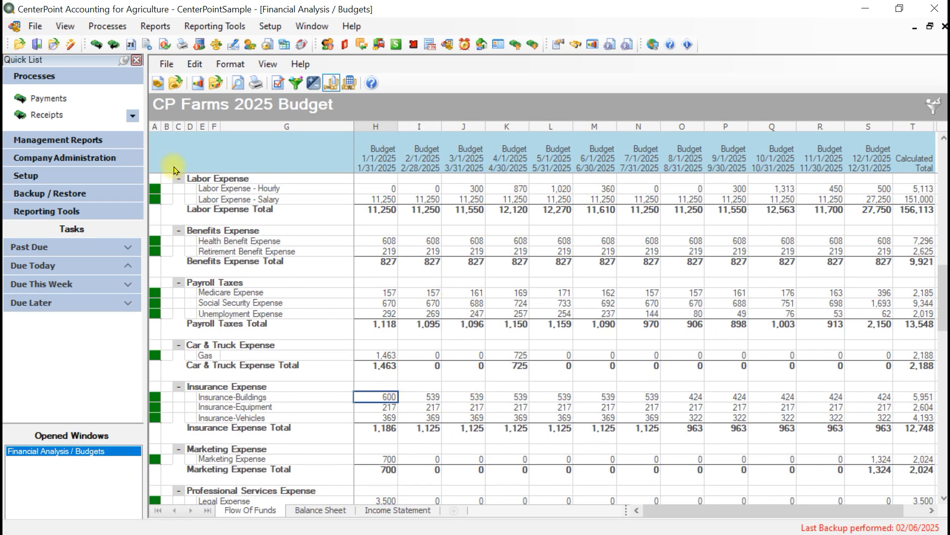
click(195, 64)
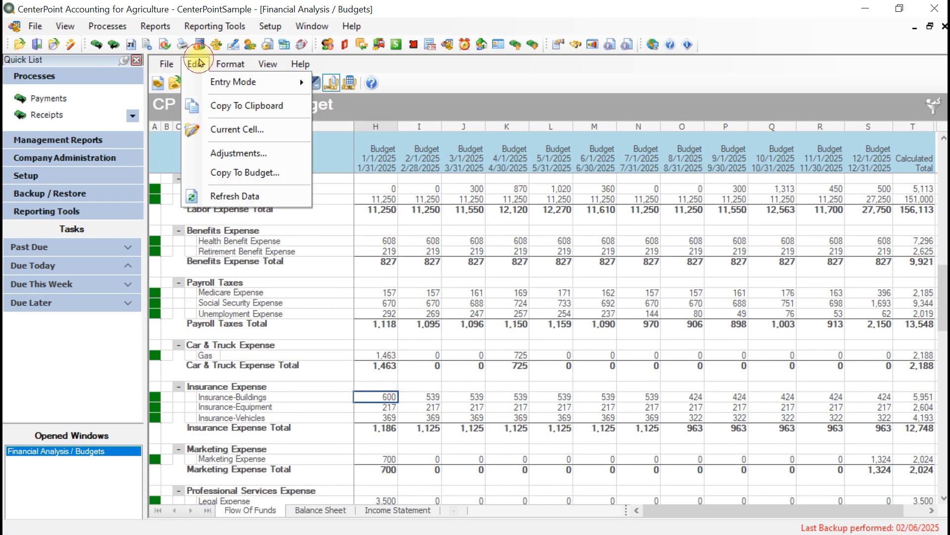
click(225, 131)
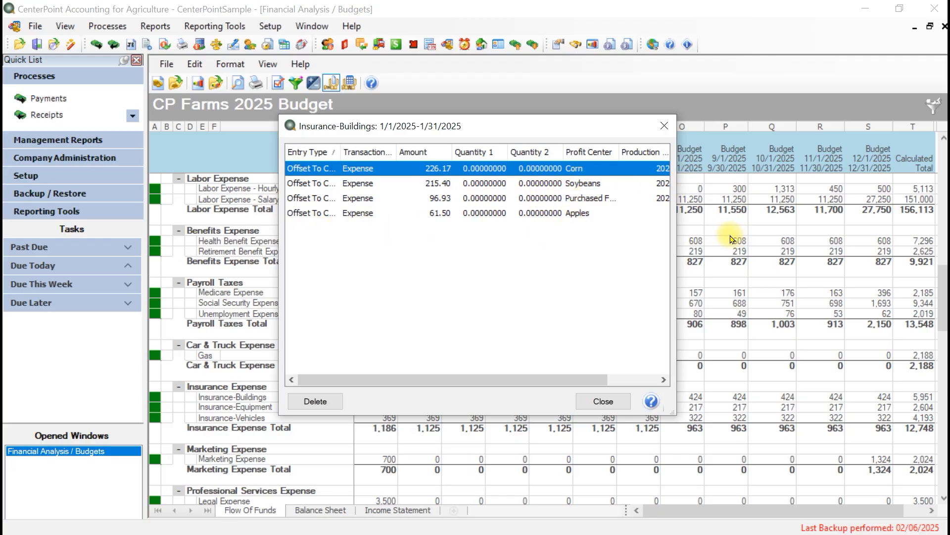
click(576, 212)
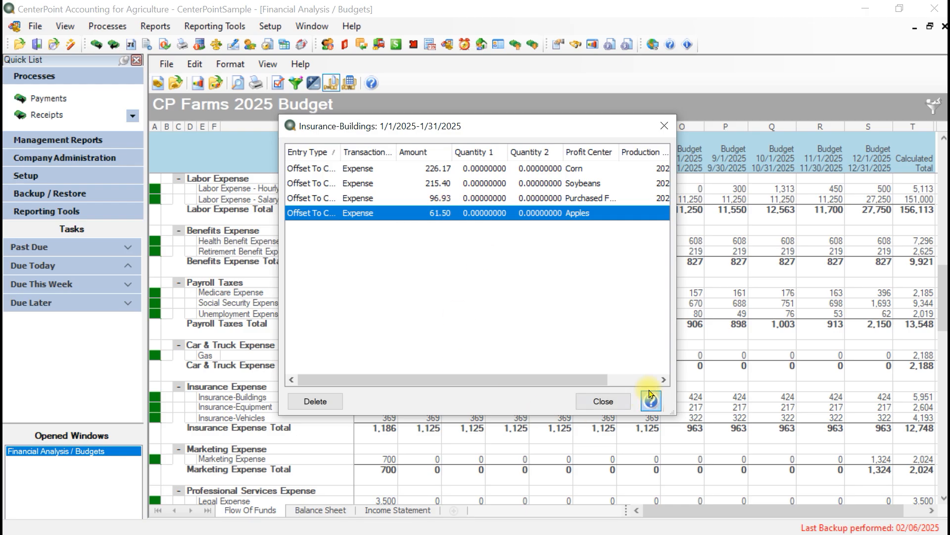
click(605, 401)
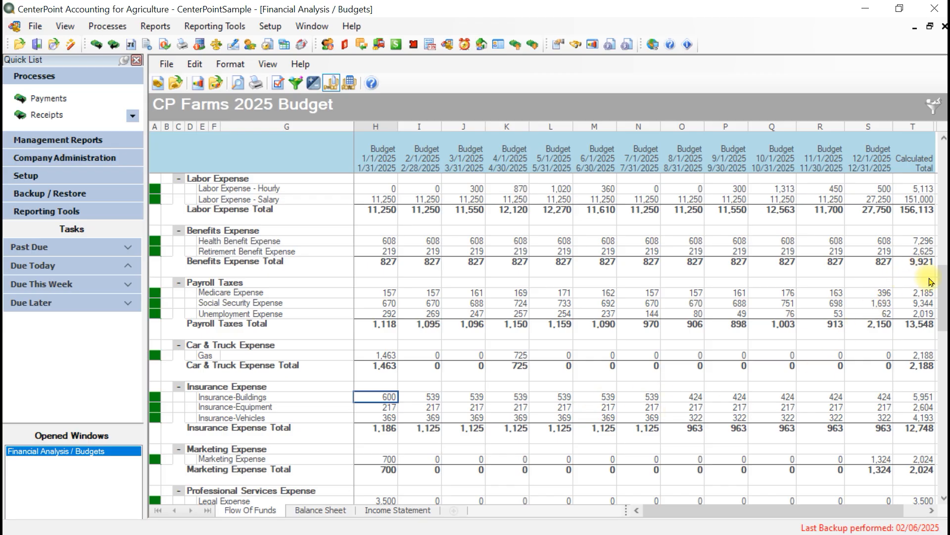
Step: Open the budget adjustments for Sales of Corn and set February 2025 to an amount of 62,000 and a quantity of 13,000
drag(939, 284, 947, 159)
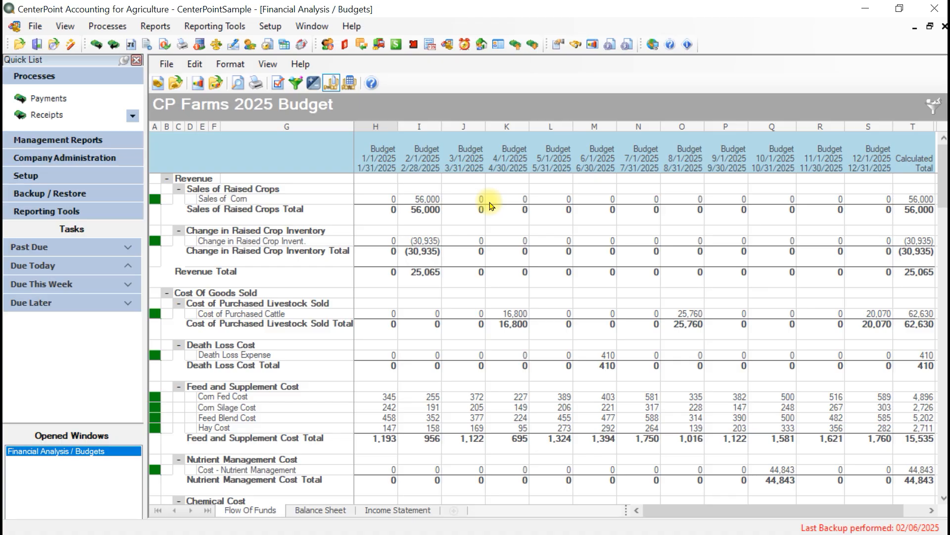
click(407, 200)
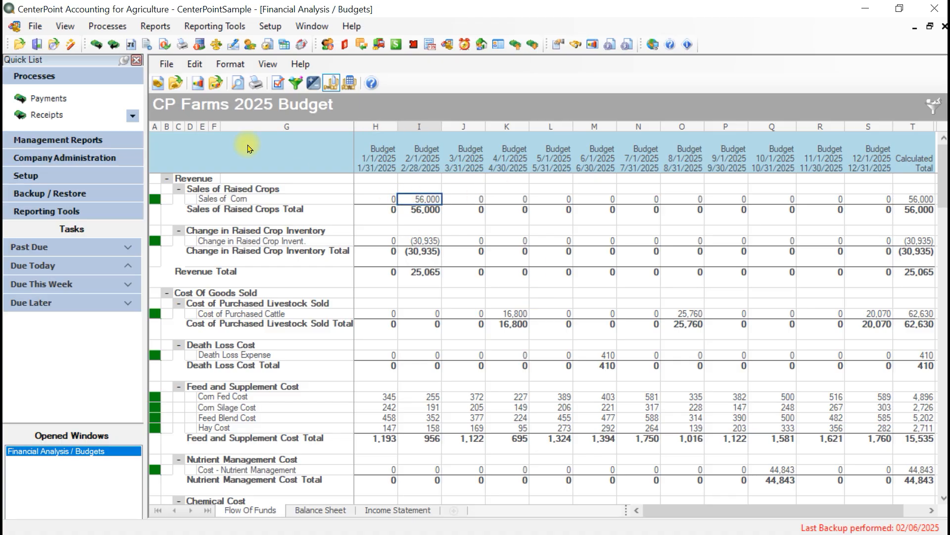
click(194, 64)
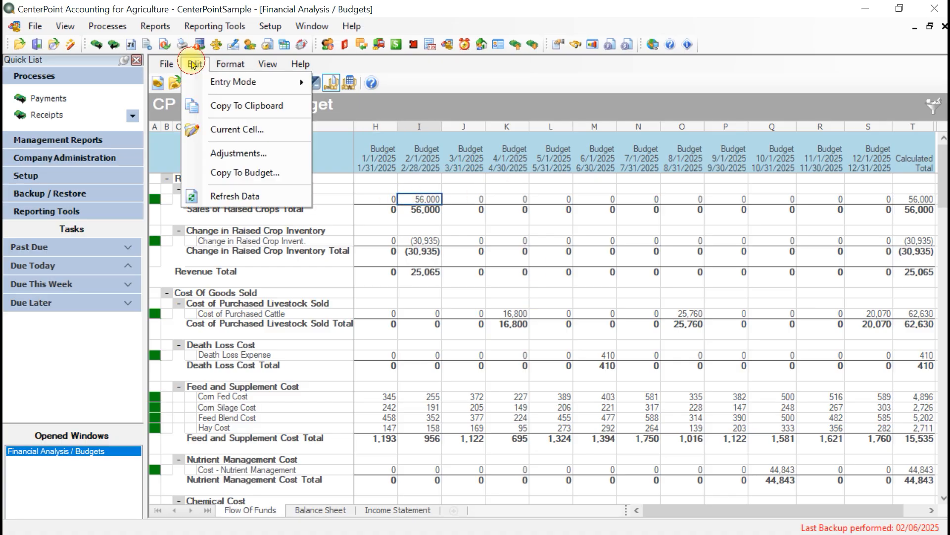
click(230, 153)
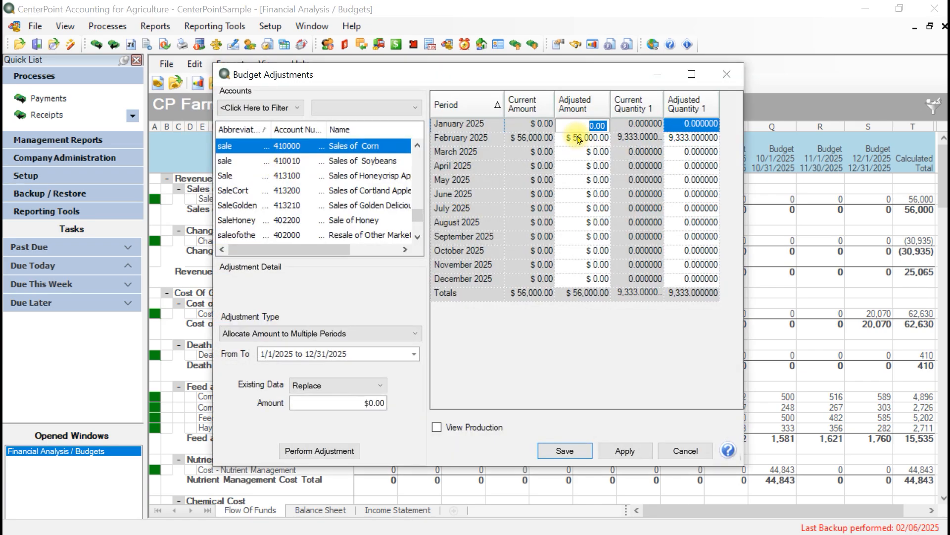
click(579, 139)
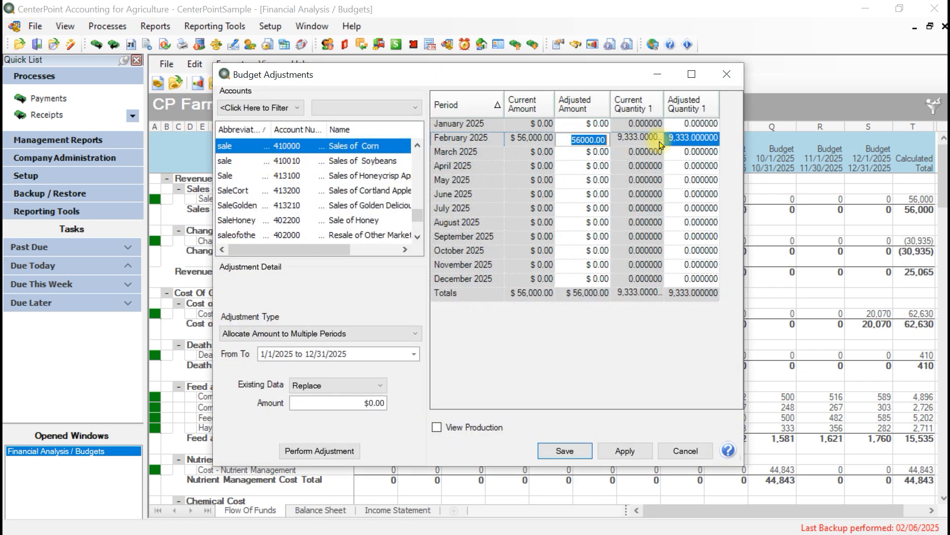
text(62000)
key(Tab)
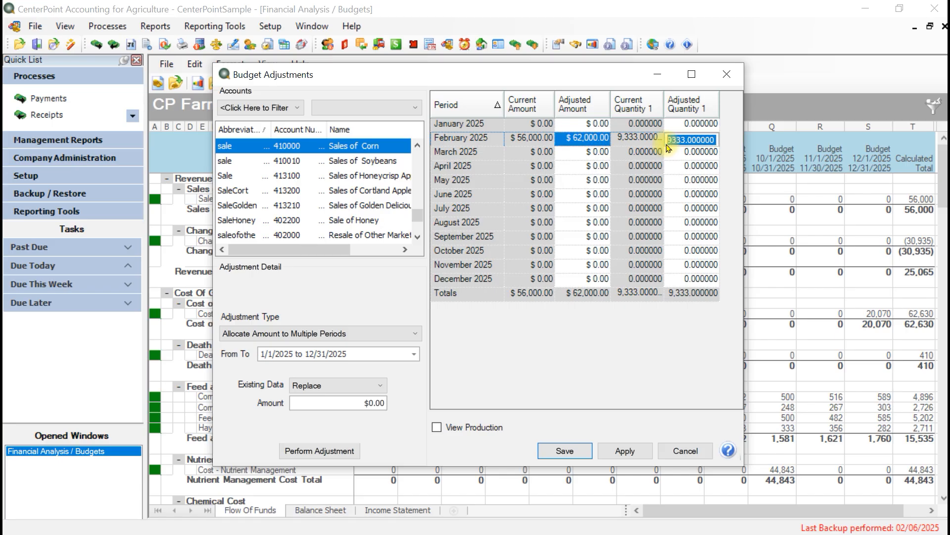
text(13,000)
key(Return)
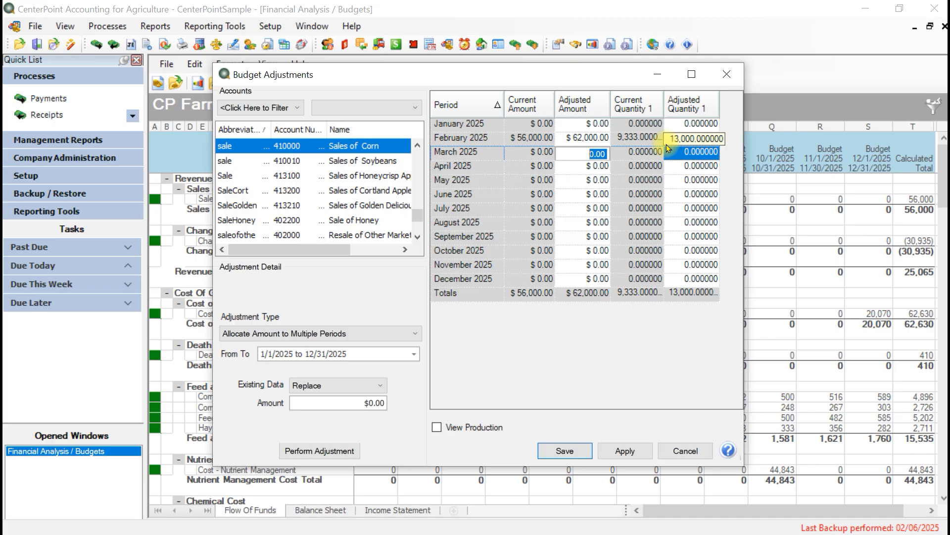
Step: Try to save the Sales of Corn adjustment, and leave the budget adjustments without saving changes
click(575, 451)
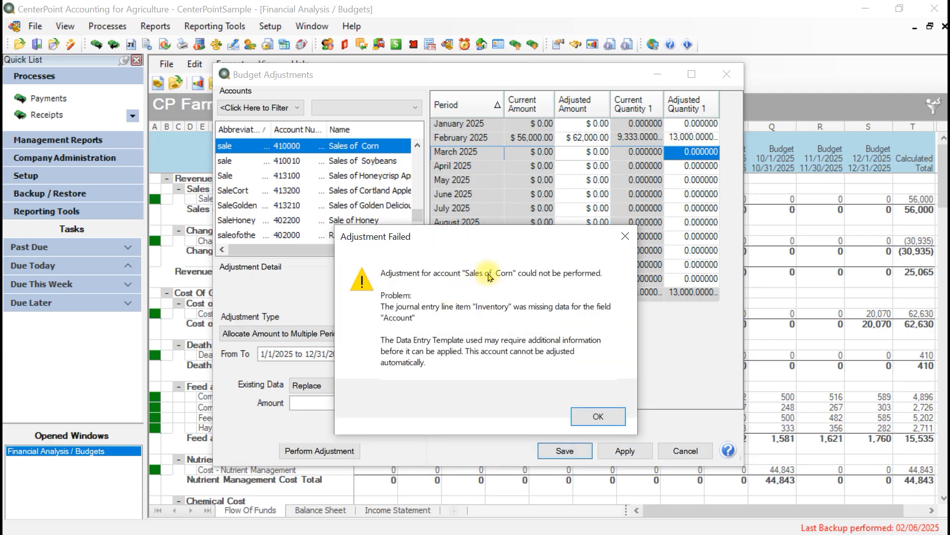
click(598, 417)
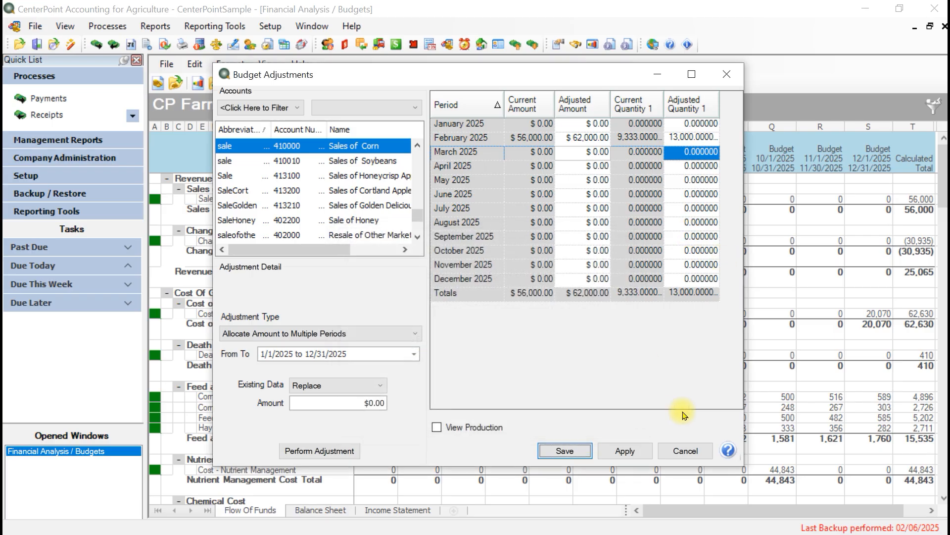
click(684, 451)
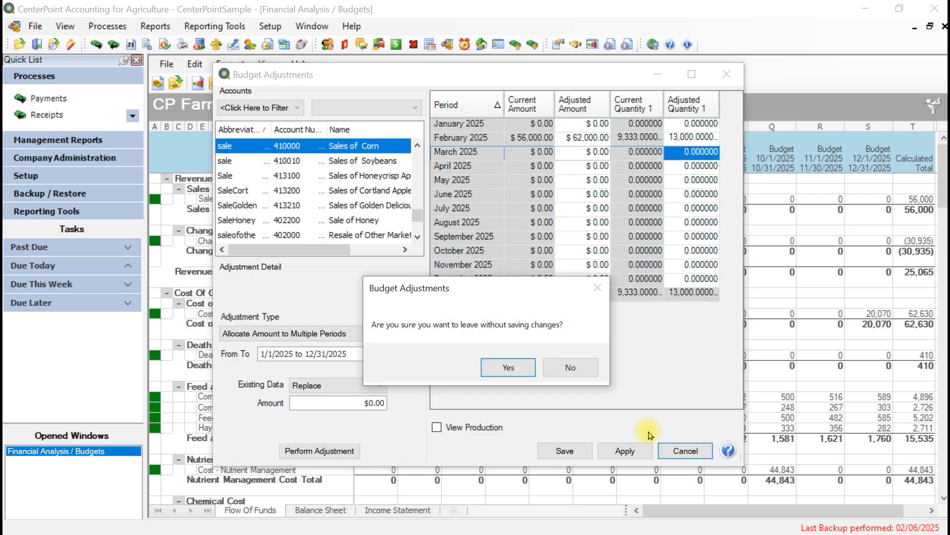
click(513, 367)
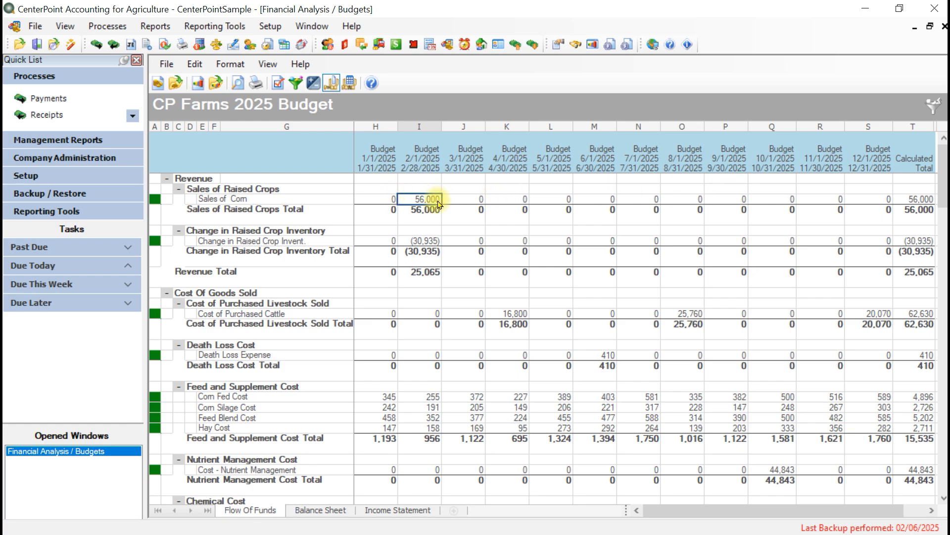
Step: Delete the Cash Receipt detail entry from the February Sales of Corn cell and close its details
click(191, 65)
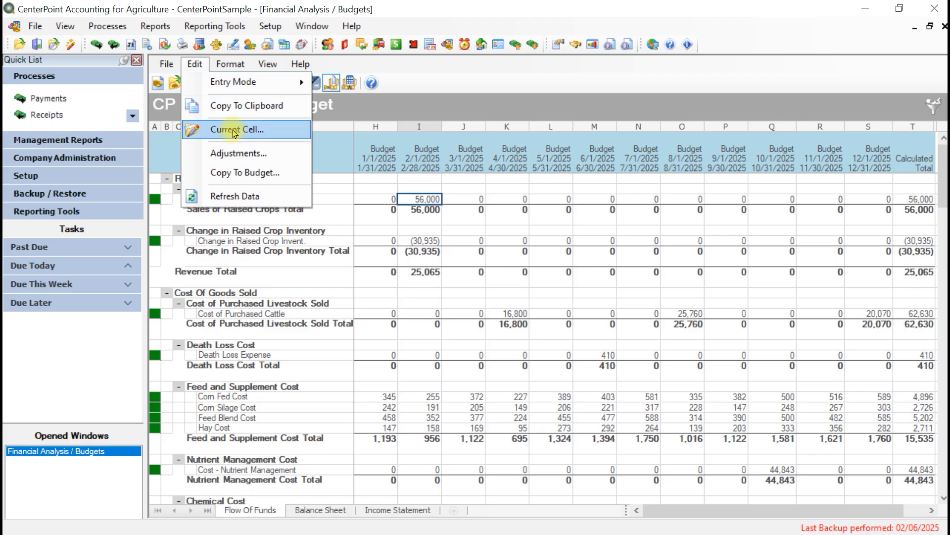
click(233, 130)
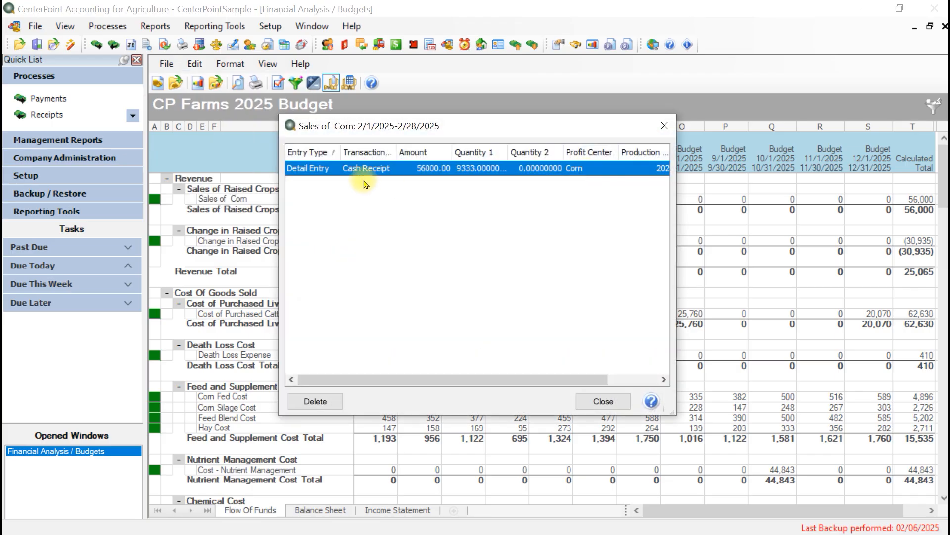
click(318, 403)
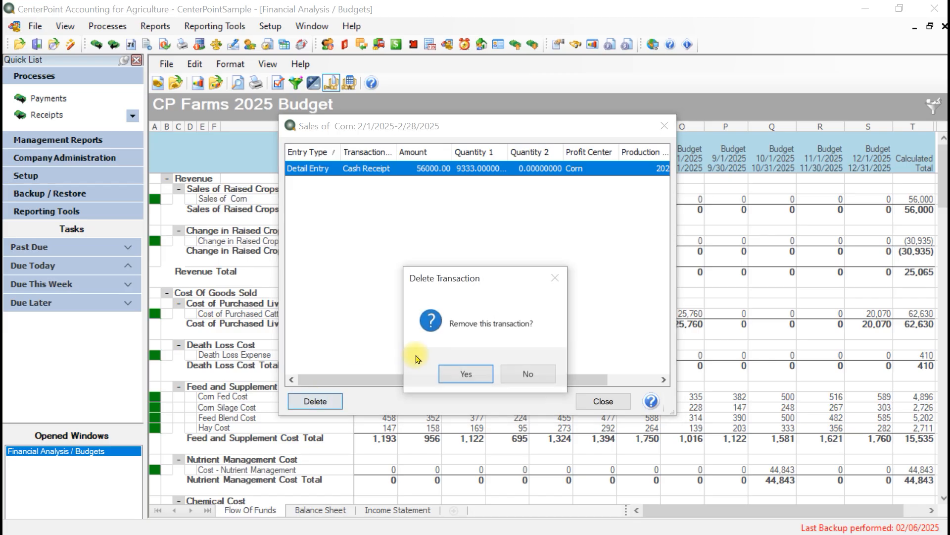
click(453, 371)
click(596, 399)
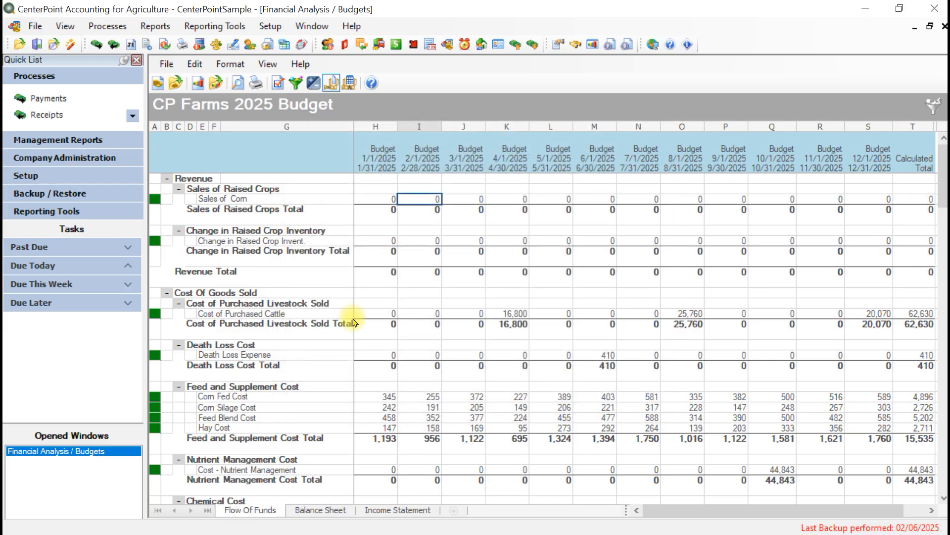